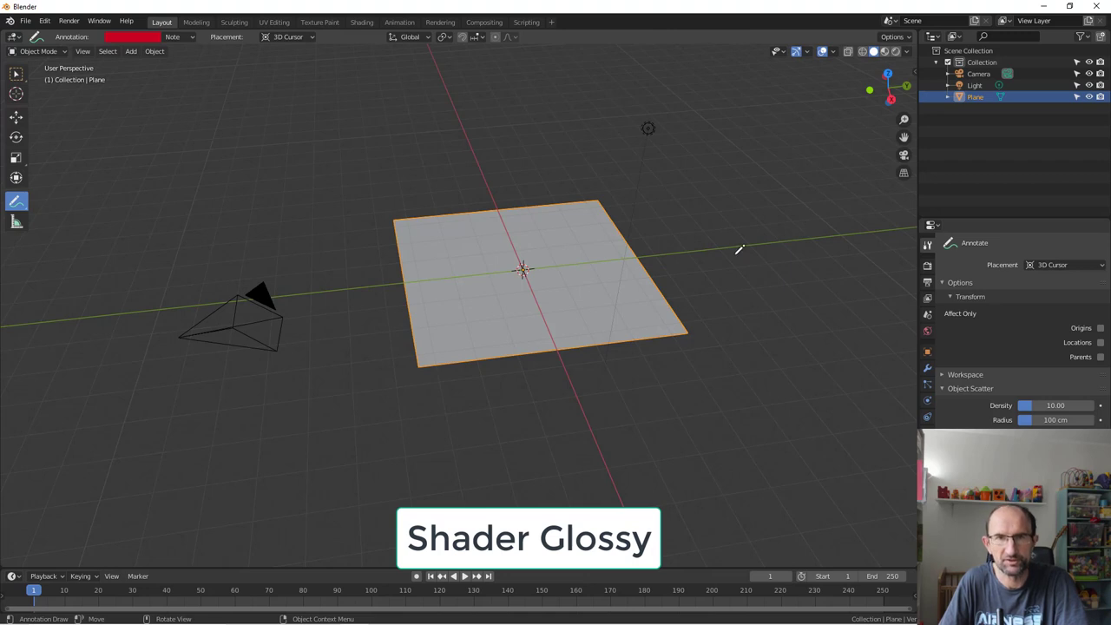
- Draw red annotation strokes around the plane's centre, then undo all but the hooked arrow
scroll(520, 217, "down", 2)
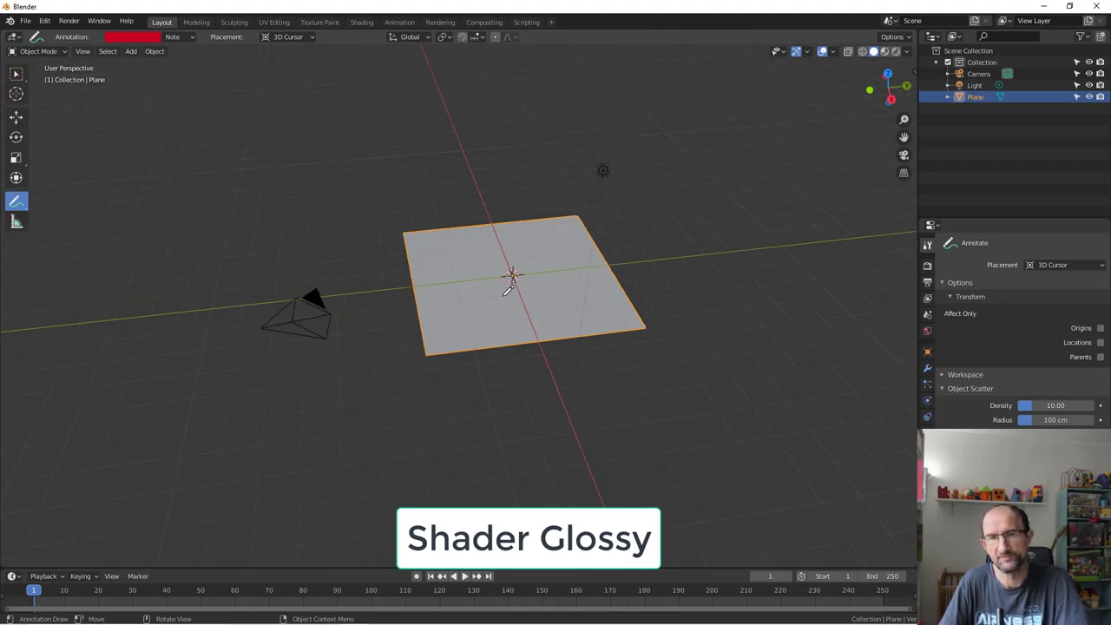
scroll(607, 219, "down", 2)
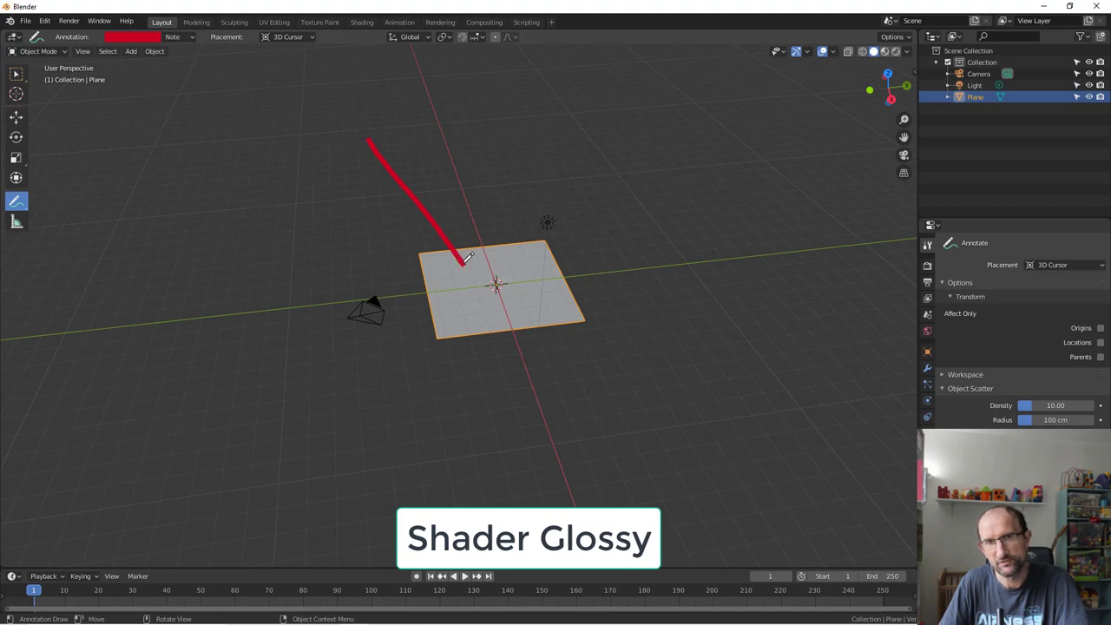
mouse_move(473, 251)
left_mouse_down()
mouse_move(450, 276)
mouse_move(545, 240)
left_mouse_up()
left_click_drag(508, 297, 583, 356)
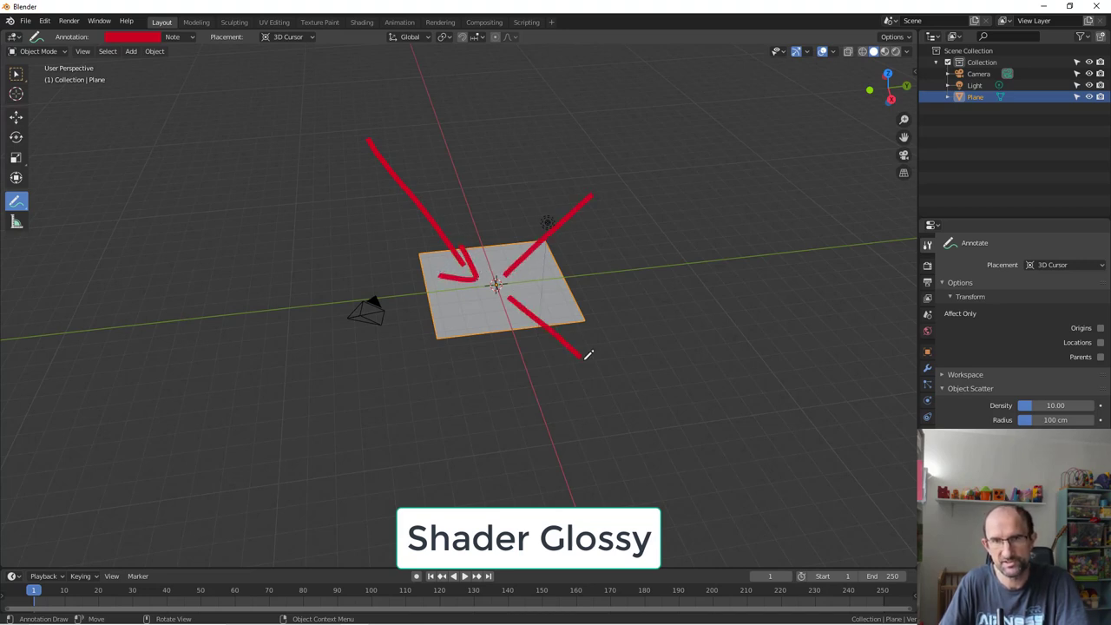
left_click_drag(483, 315, 364, 401)
left_click_drag(476, 298, 357, 255)
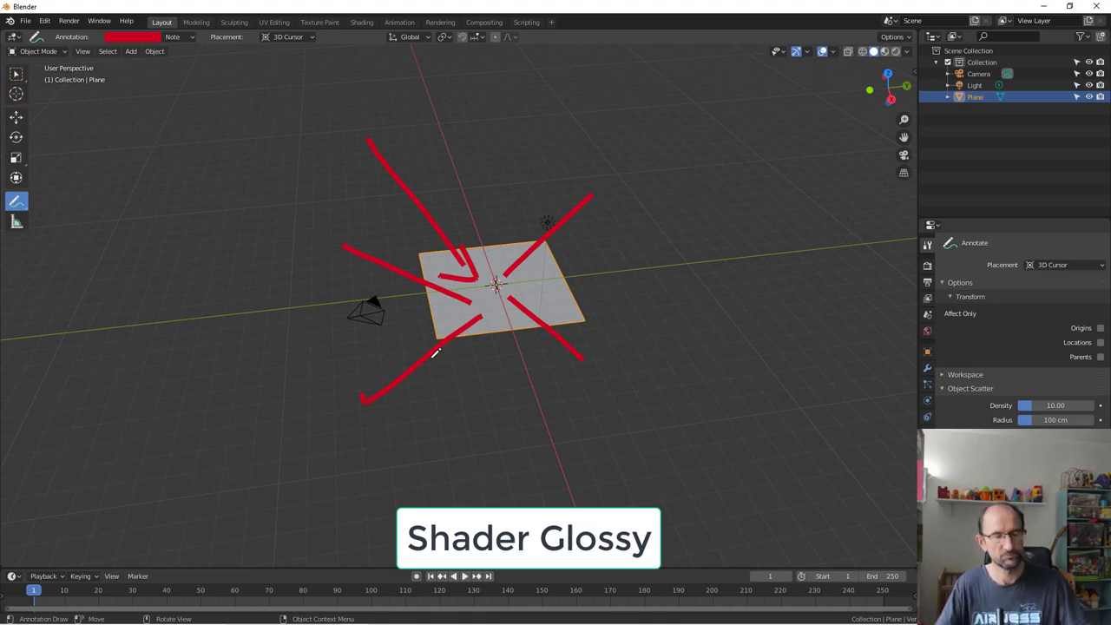
key("ctrl+z")
key("ctrl+z")
key("ctrl+z")
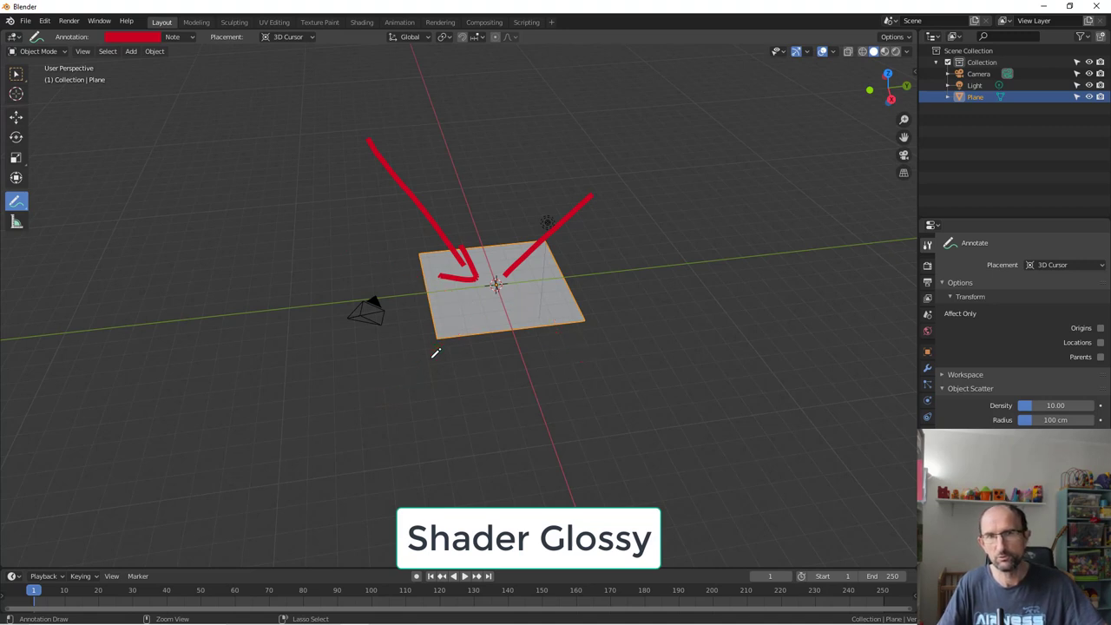
key("ctrl+z")
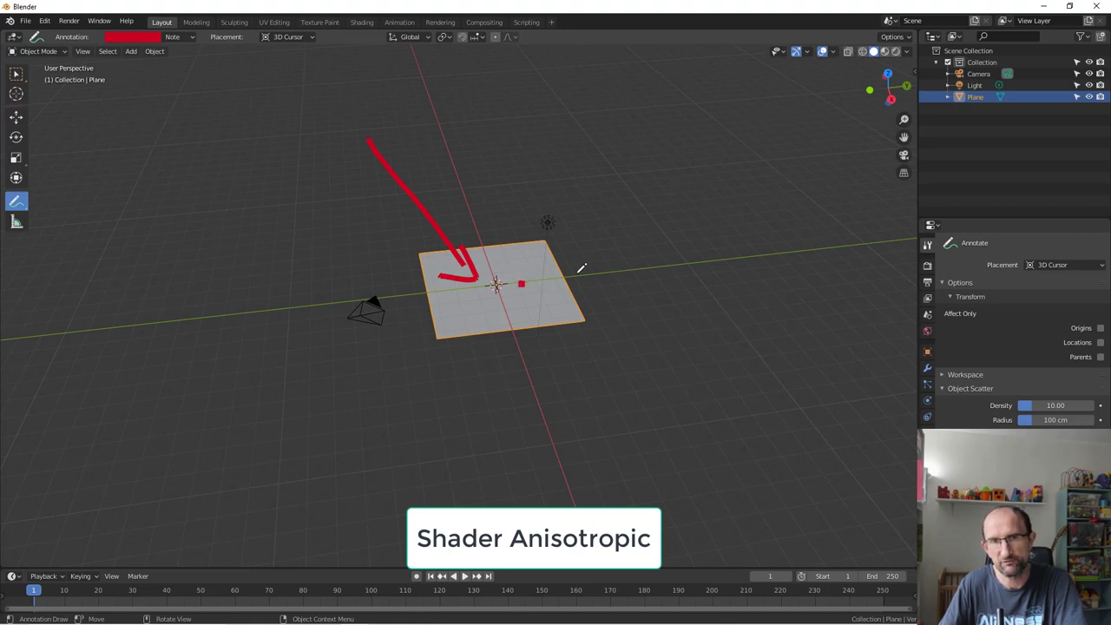
- Annotate two reflection lines running outward from the plane toward the camera
left_click_drag(580, 271, 633, 263)
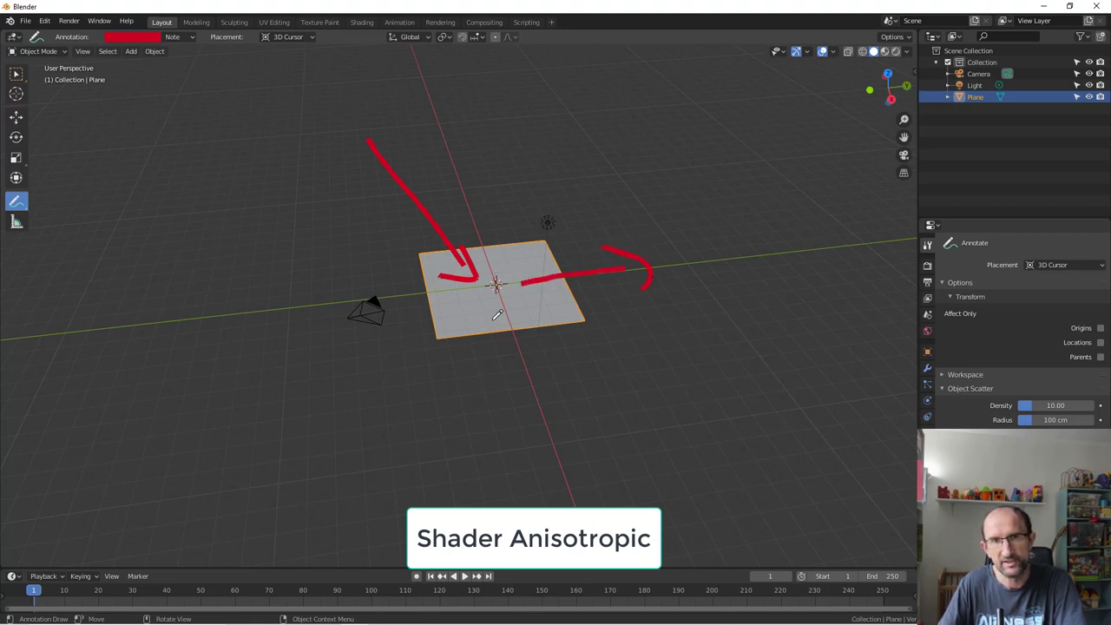
left_click_drag(462, 290, 367, 307)
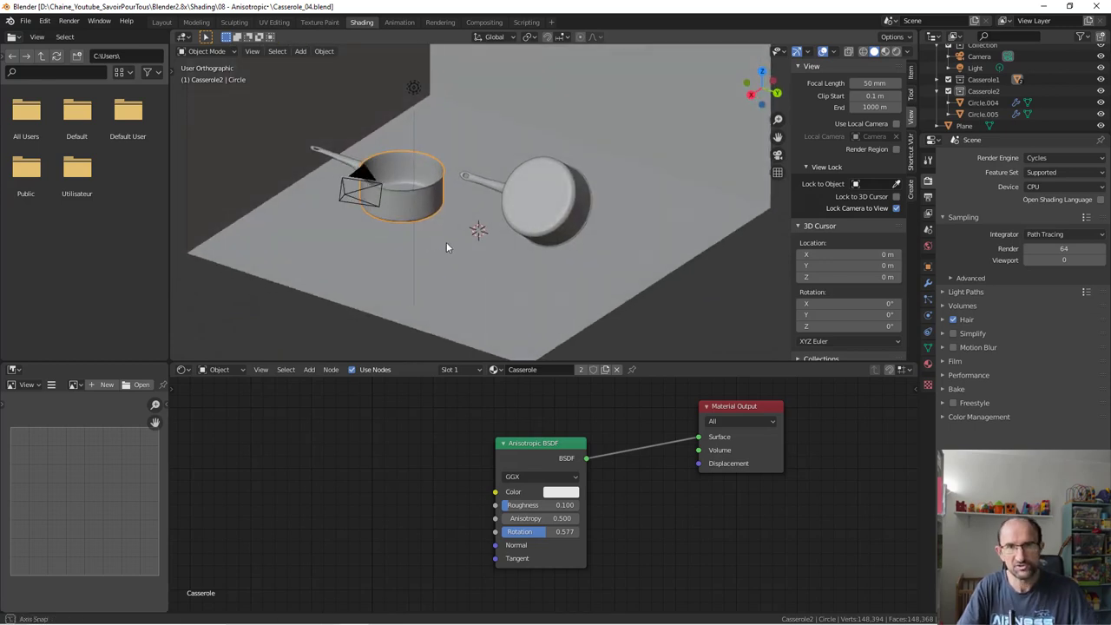
- Isolate the pot in Local view, orbit around it, and keep Solid viewport shading
mouse_move(445, 240)
middle_mouse_down()
mouse_move(583, 258)
mouse_move(504, 204)
mouse_move(587, 195)
mouse_move(622, 210)
middle_mouse_up()
scroll(504, 204, "up", 5)
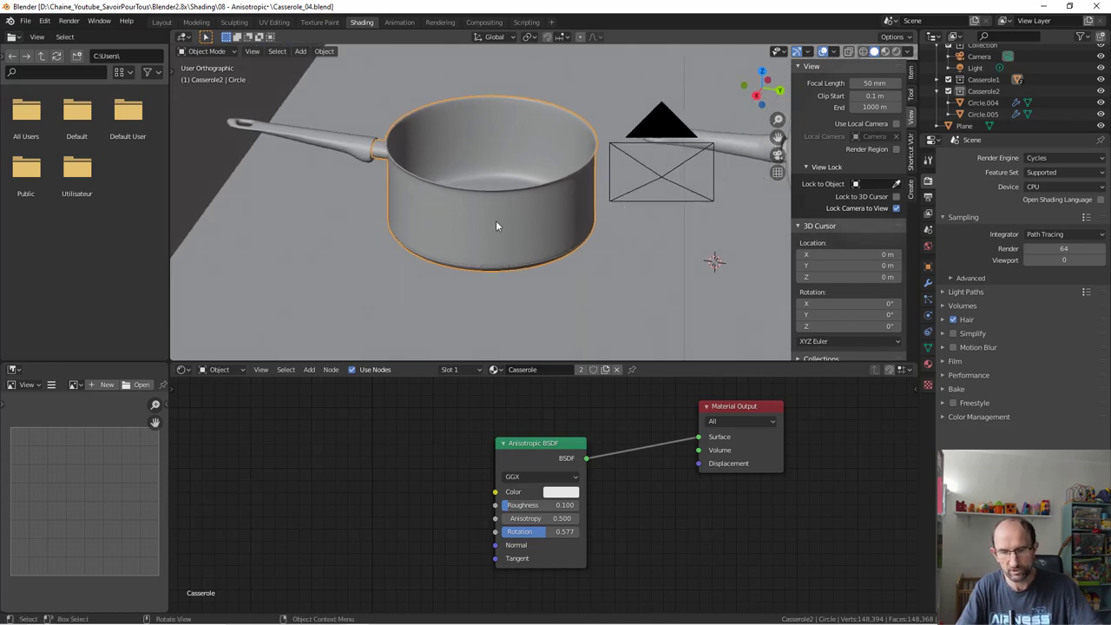
key("KP_Divide")
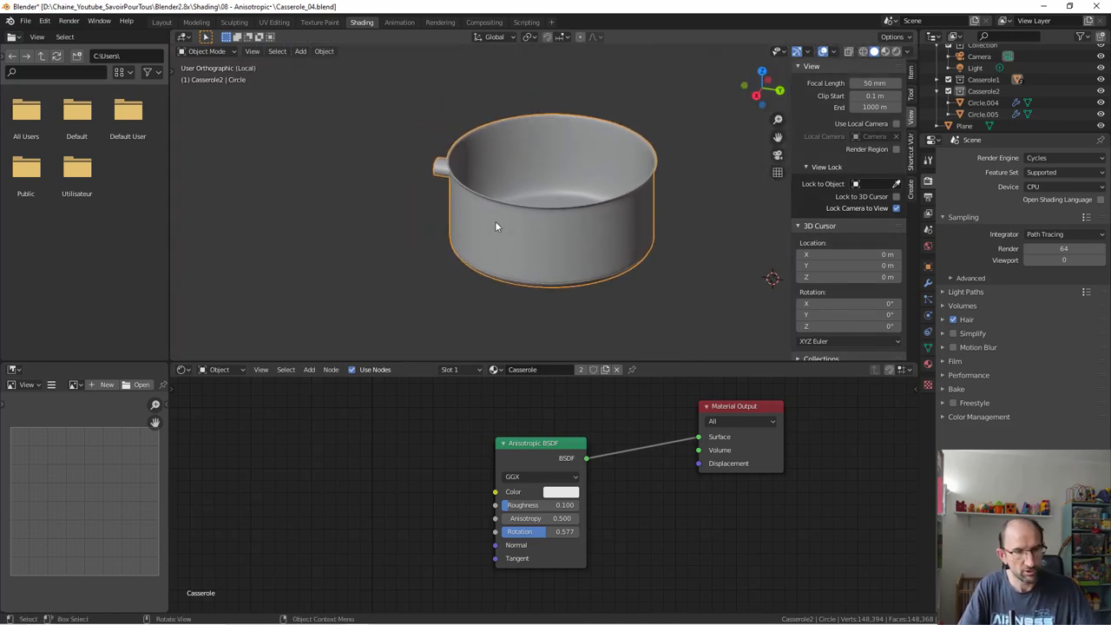
mouse_move(496, 226)
middle_mouse_down()
mouse_move(521, 263)
mouse_move(585, 266)
middle_mouse_up()
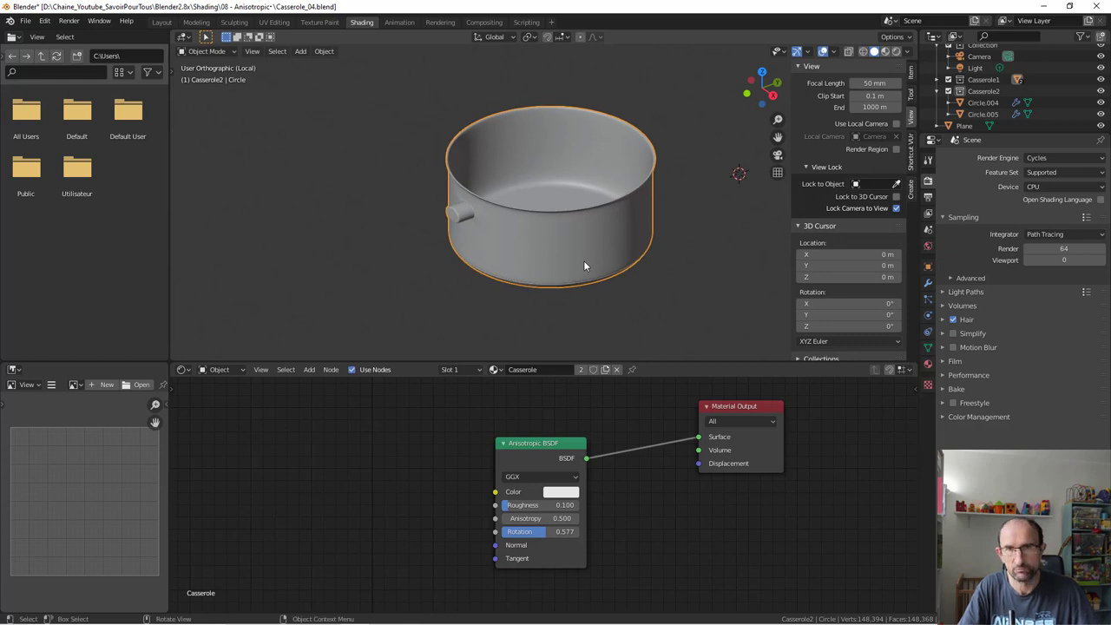
key("z")
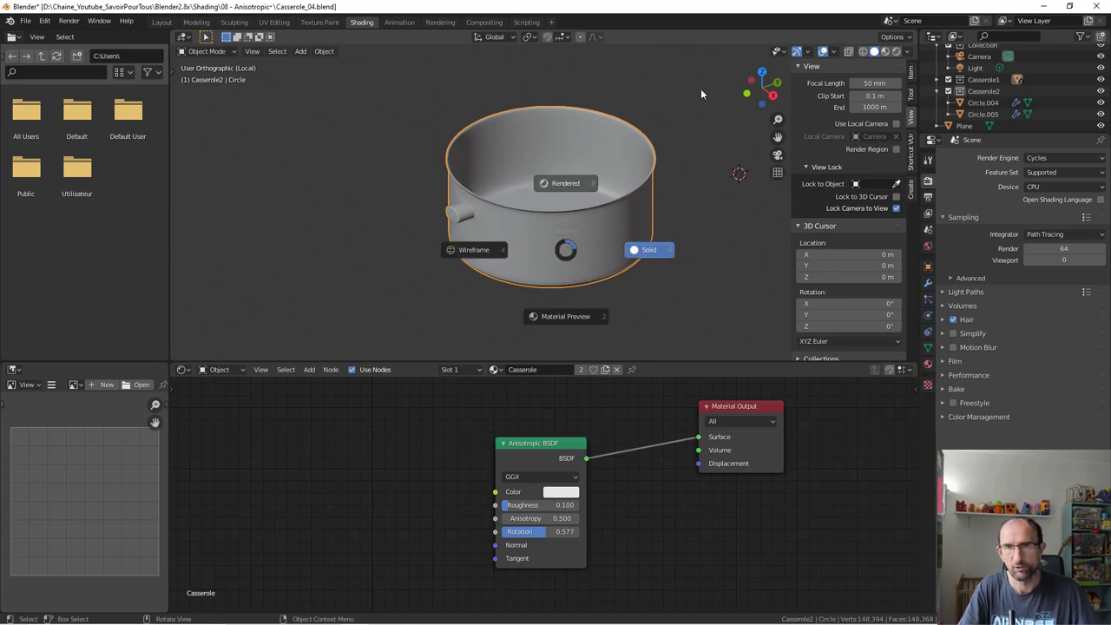
left_click(627, 173)
- Enter Edit Mode on the pot and orbit to inspect its bottom and interior
key("Tab")
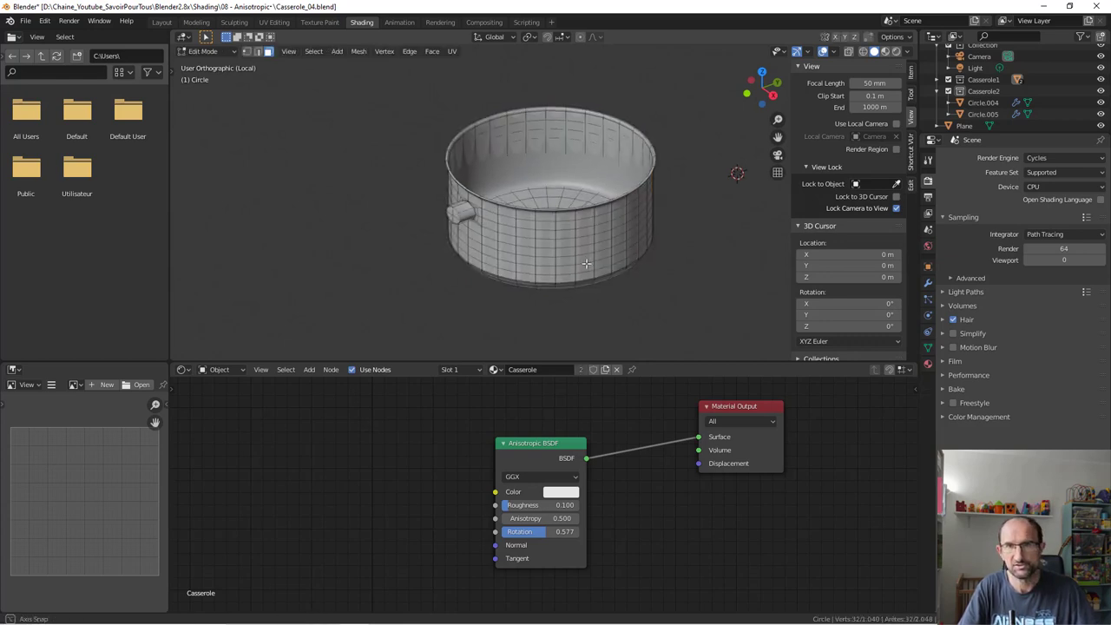
scroll(523, 301, "up", 4)
mouse_move(523, 301)
middle_mouse_down()
mouse_move(524, 266)
mouse_move(499, 261)
middle_mouse_up()
scroll(499, 262, "up", 2)
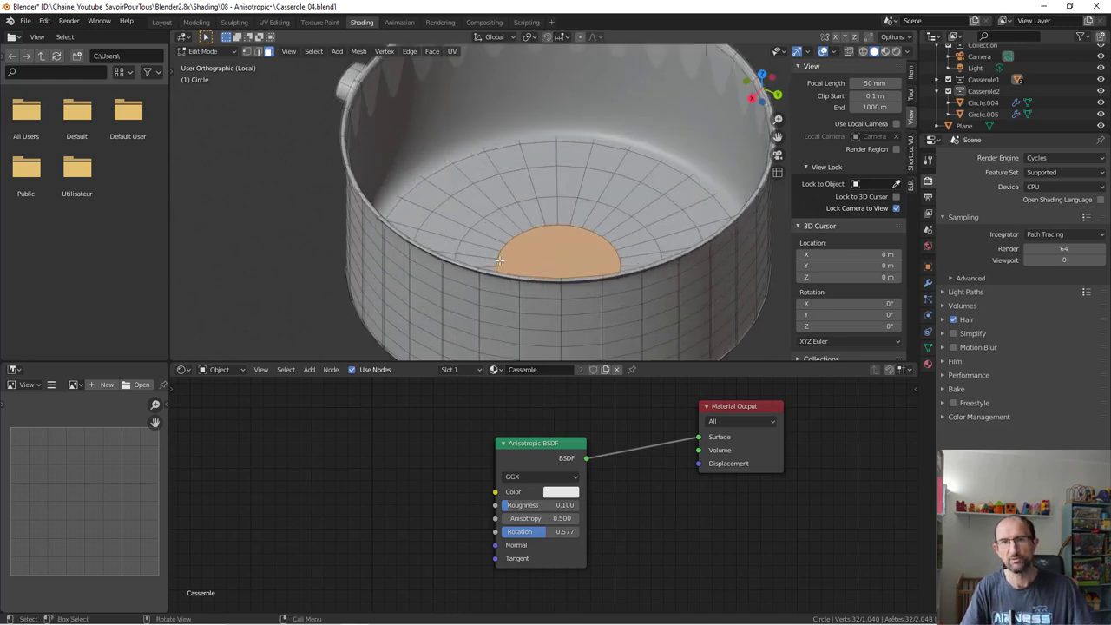
scroll(499, 261, "down", 2)
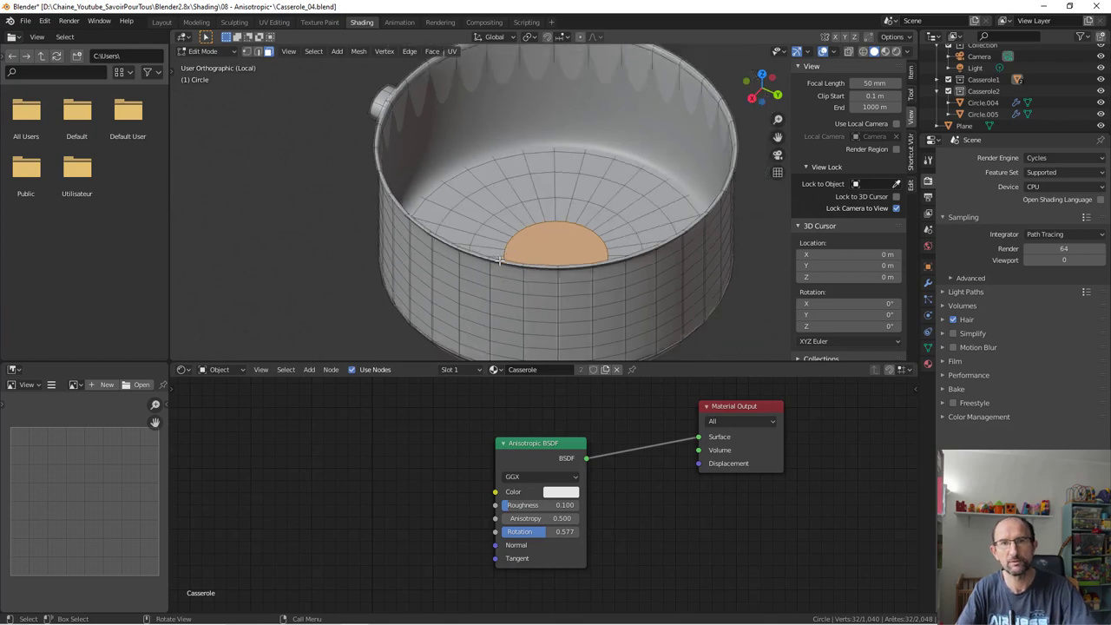
scroll(499, 261, "down", 1)
mouse_move(545, 294)
middle_mouse_down()
mouse_move(531, 280)
mouse_move(460, 299)
mouse_move(435, 262)
middle_mouse_up()
scroll(435, 262, "up", 2)
scroll(433, 269, "up", 2)
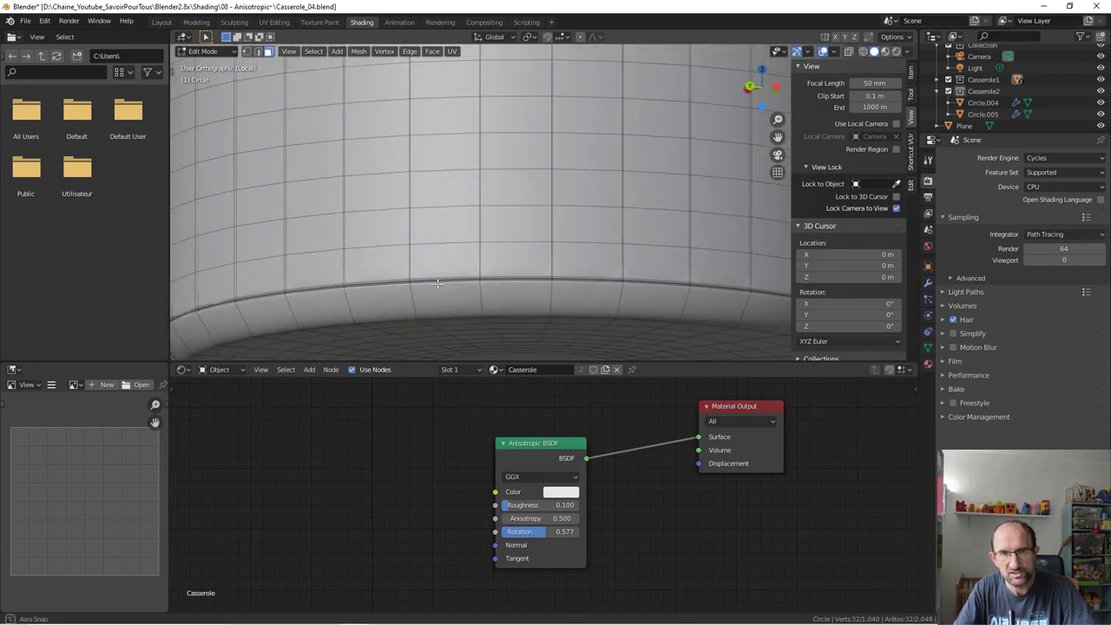
scroll(428, 276, "down", 1)
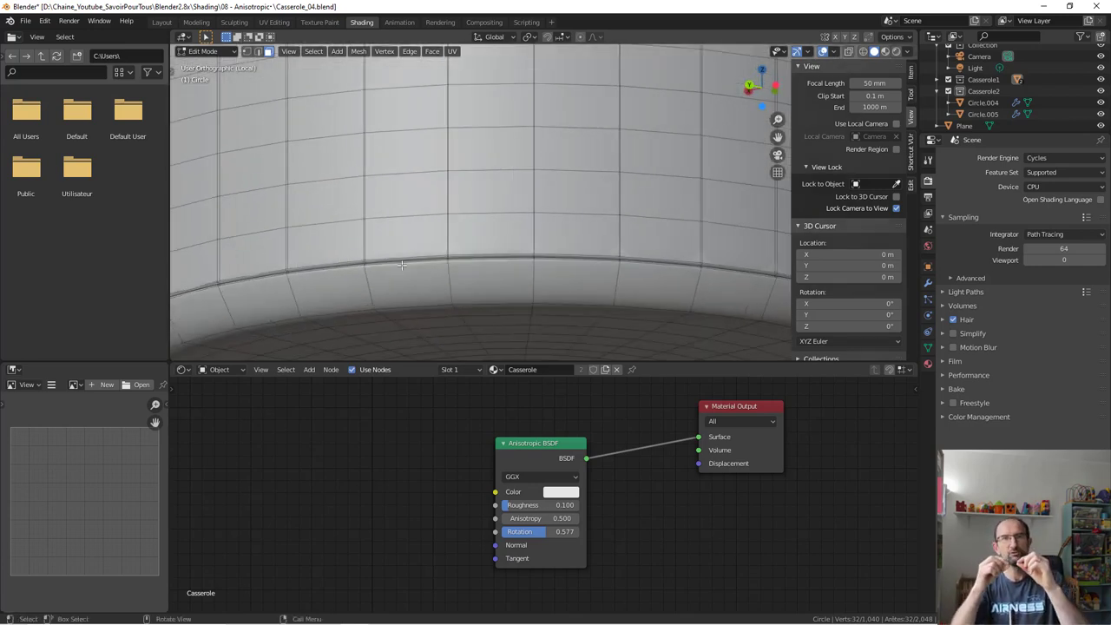
scroll(401, 265, "down", 2)
middle_click_drag(461, 86, 435, 141)
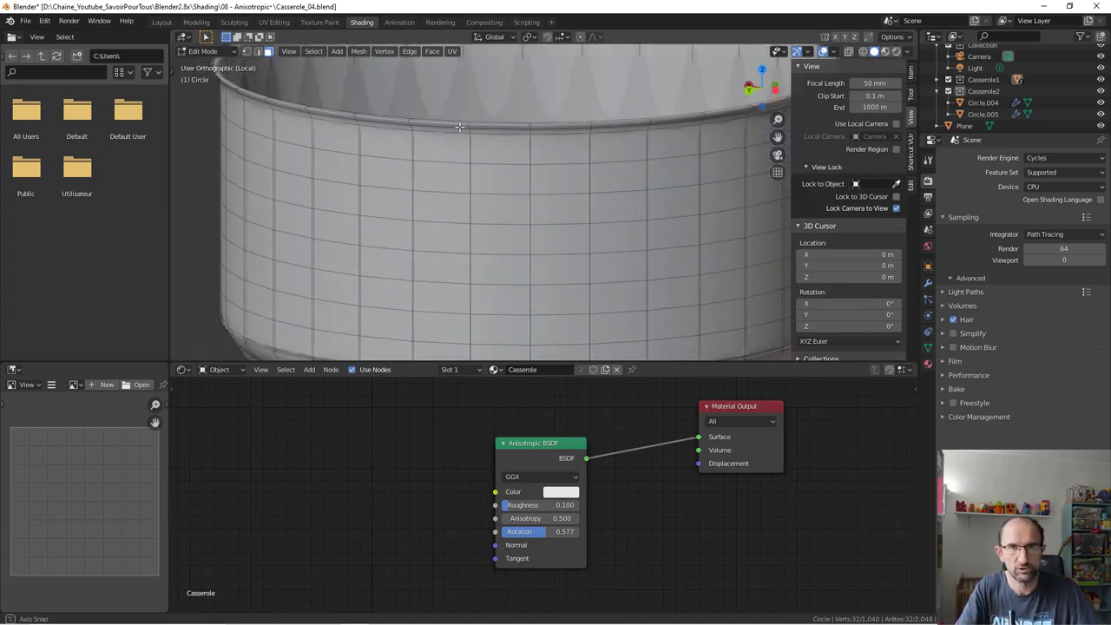
- Select a face on the pot's wall, then return to Object Mode and exit Local view
left_click(434, 217)
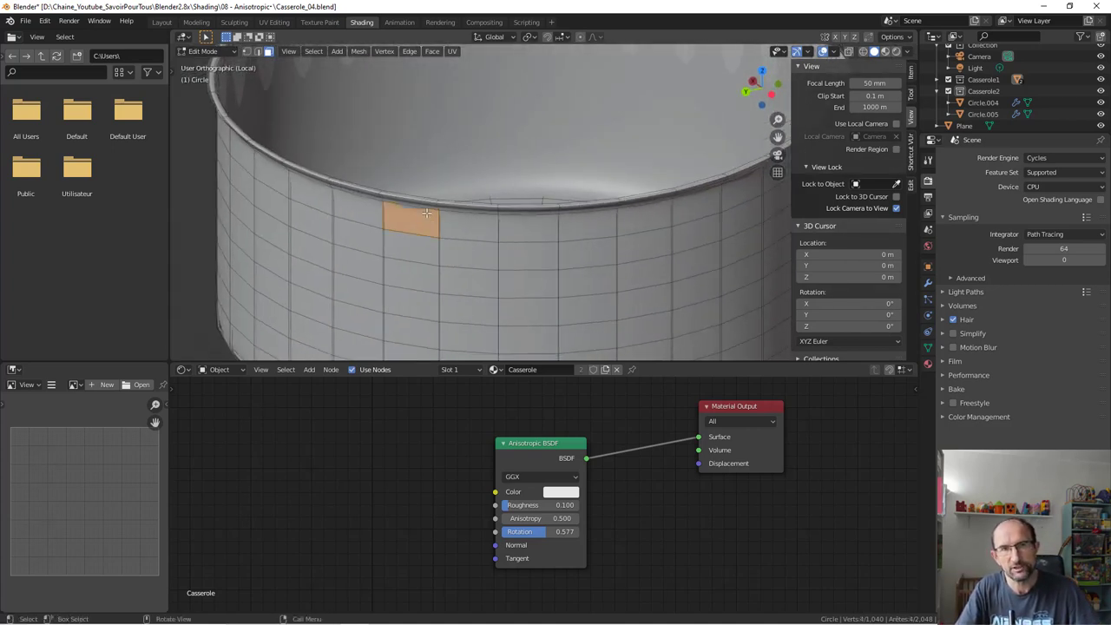
middle_click_drag(434, 217, 421, 210)
scroll(416, 209, "up", 1)
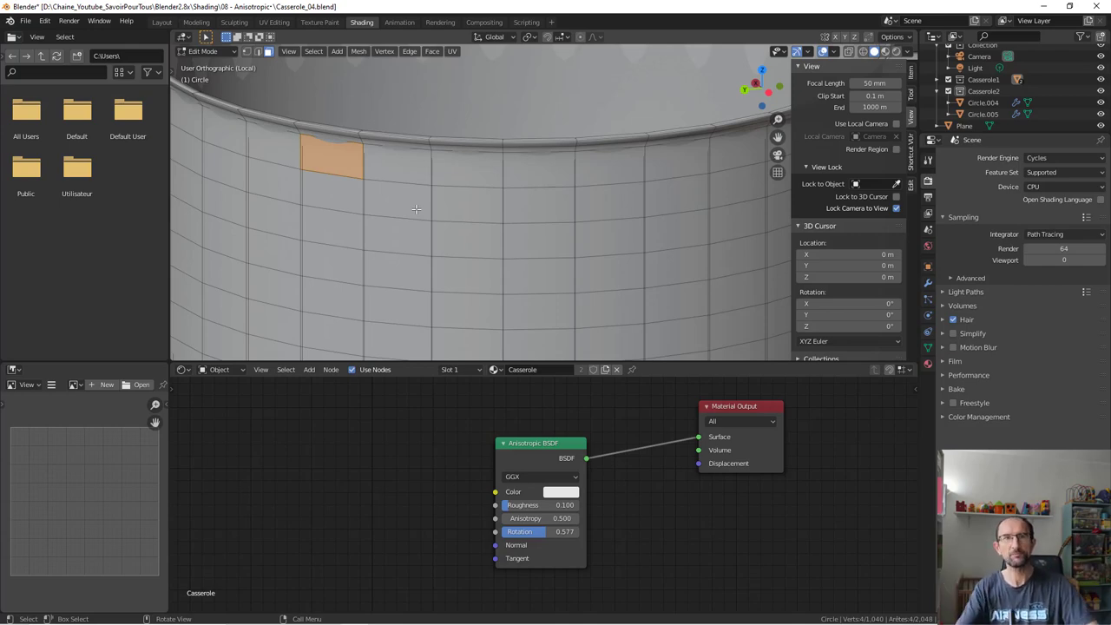
mouse_move(415, 209)
middle_mouse_down()
mouse_move(417, 264)
mouse_move(408, 242)
middle_mouse_up()
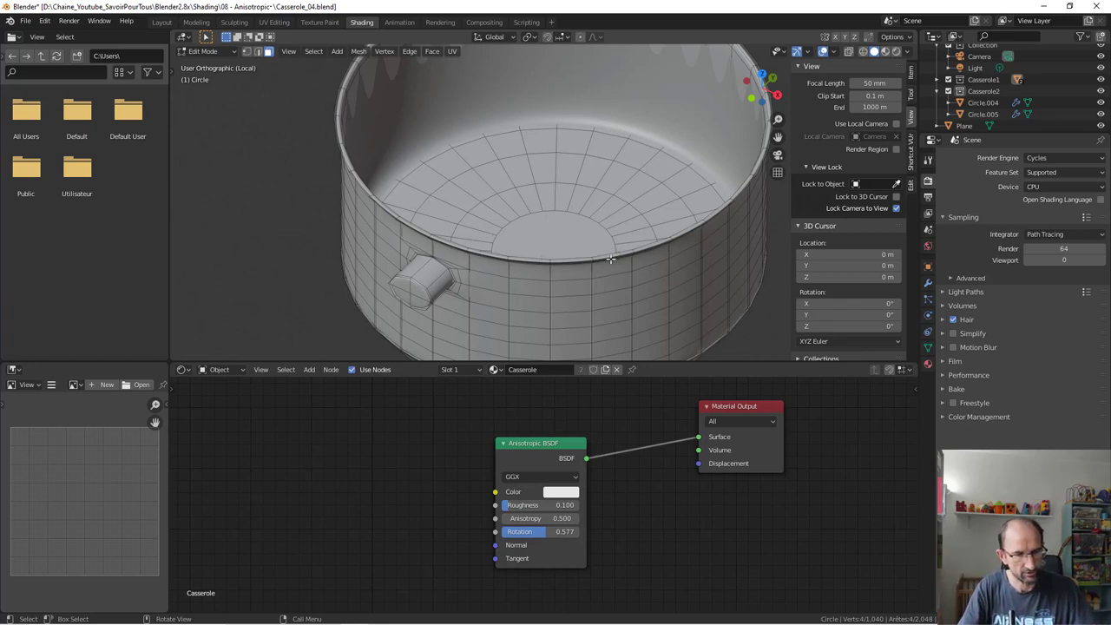
key("Tab")
key("KP_Divide")
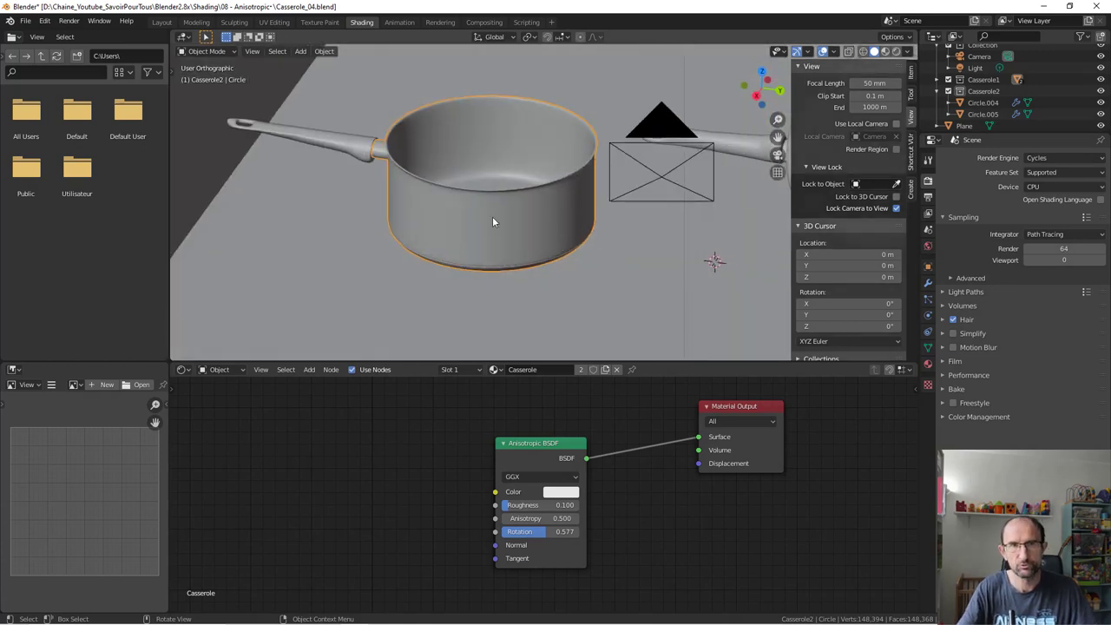
- Select the saucepan handle, isolate it in Local view, and enter Edit Mode
left_click(337, 149)
key("Tab")
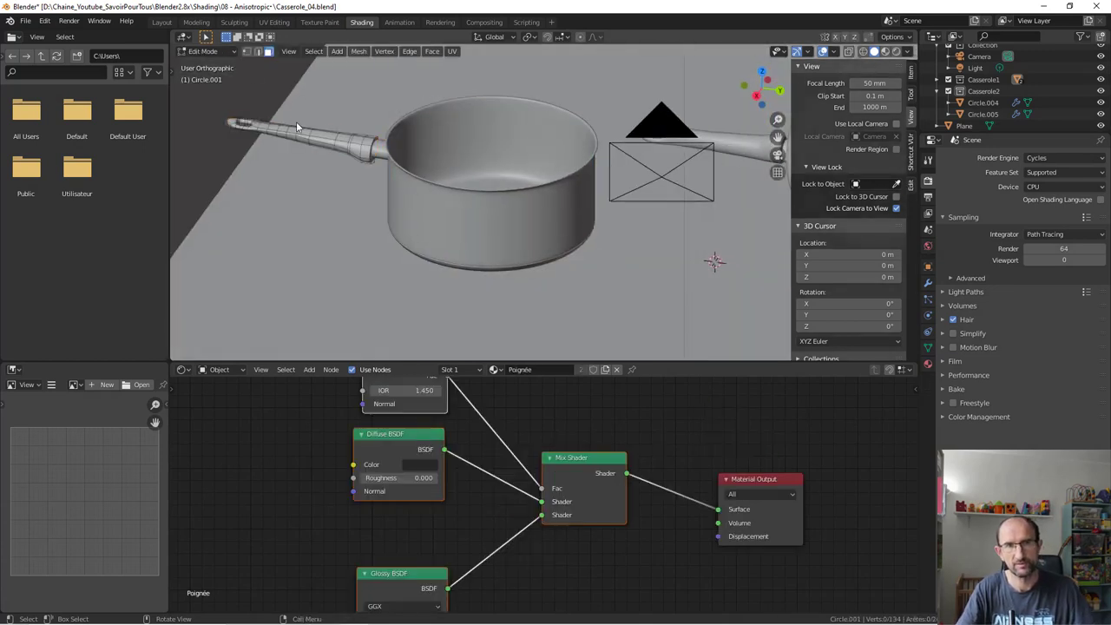
key("Tab")
key("KP_Divide")
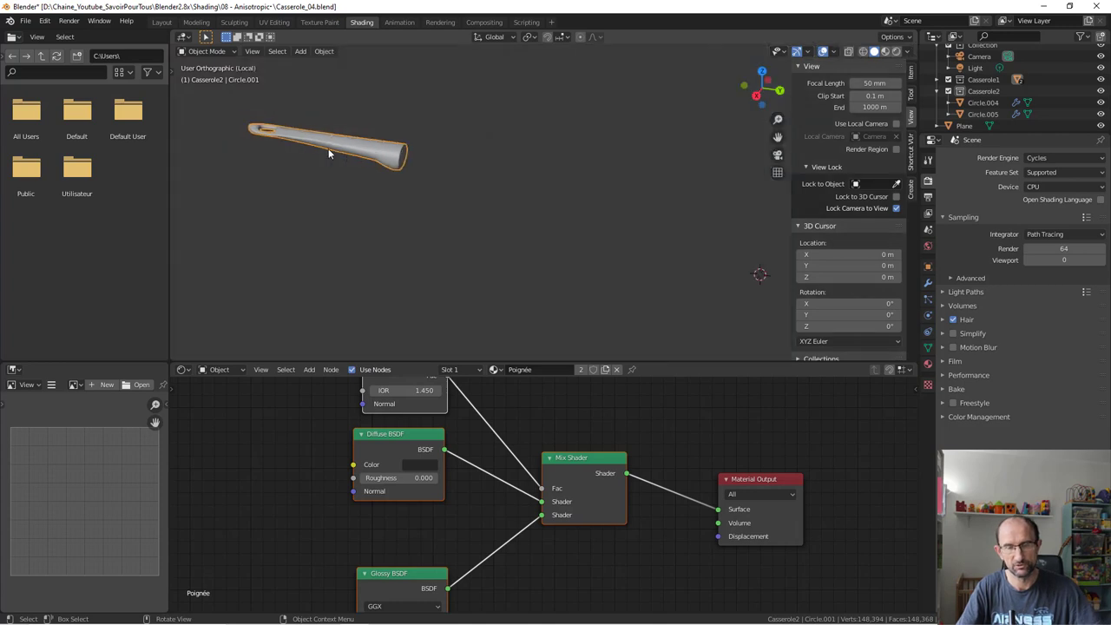
mouse_move(434, 201)
middle_mouse_down()
mouse_move(502, 241)
mouse_move(590, 248)
mouse_move(506, 231)
mouse_move(523, 213)
mouse_move(638, 220)
mouse_move(711, 240)
mouse_move(714, 198)
mouse_move(705, 228)
mouse_move(717, 235)
mouse_move(657, 280)
mouse_move(662, 231)
middle_mouse_up()
key("Tab")
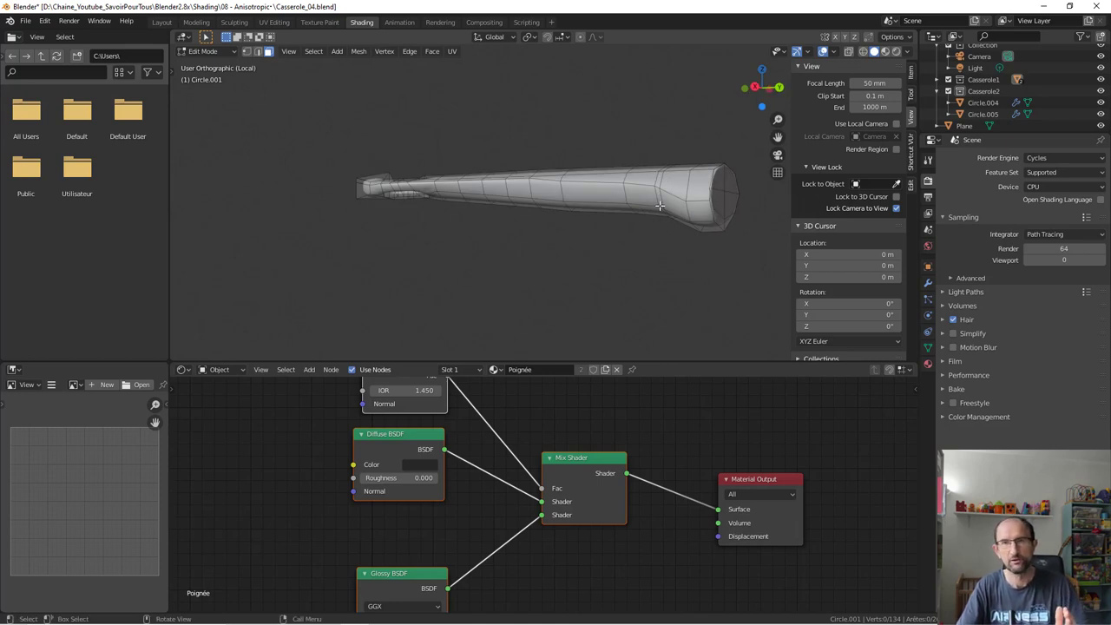
- Orbit and zoom until the handle is seen straight from the side
middle_click_drag(661, 210, 696, 210)
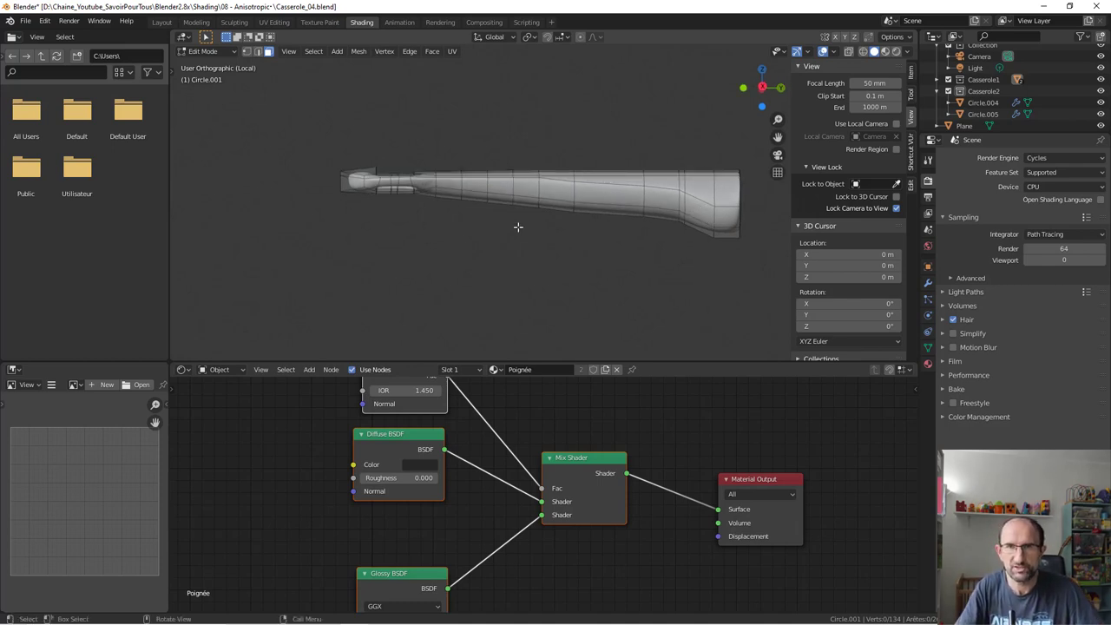
mouse_move(519, 228)
middle_mouse_down()
mouse_move(476, 235)
mouse_move(504, 251)
mouse_move(505, 268)
mouse_move(453, 285)
mouse_move(416, 278)
middle_mouse_up()
scroll(409, 165, "up", 2)
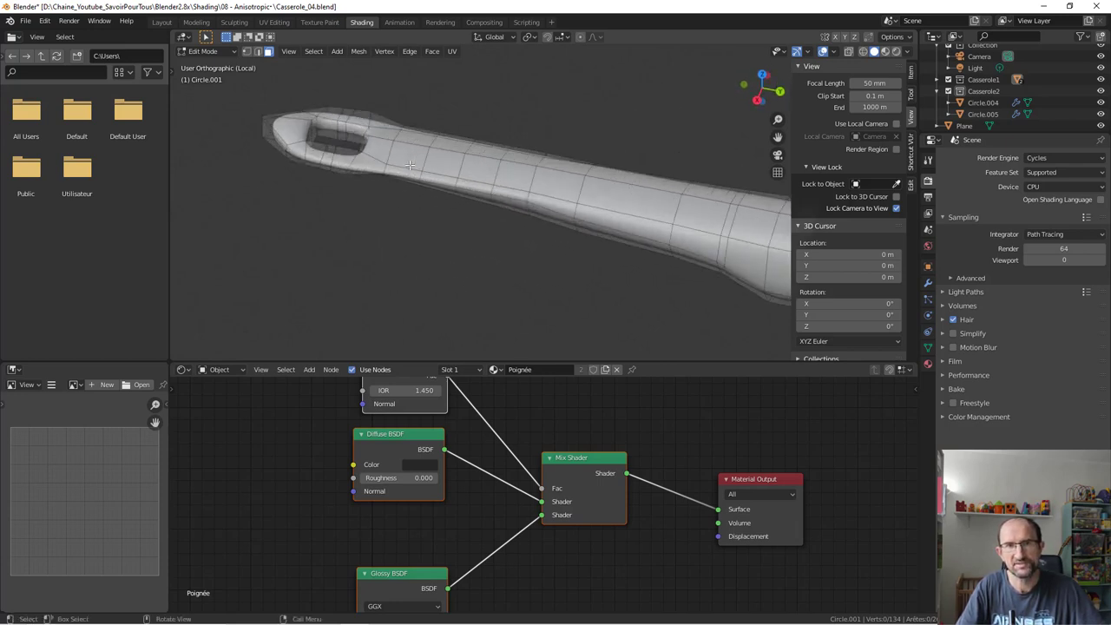
middle_click_drag(325, 200, 359, 248)
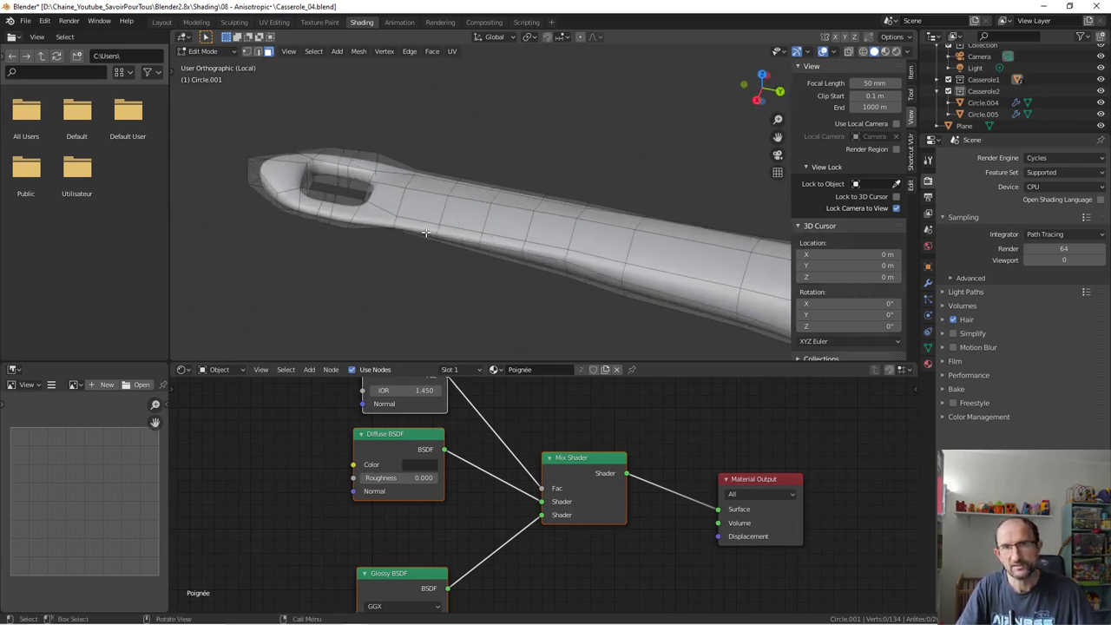
scroll(390, 235, "up", 3)
scroll(426, 232, "down", 2)
middle_click_drag(426, 231, 515, 233)
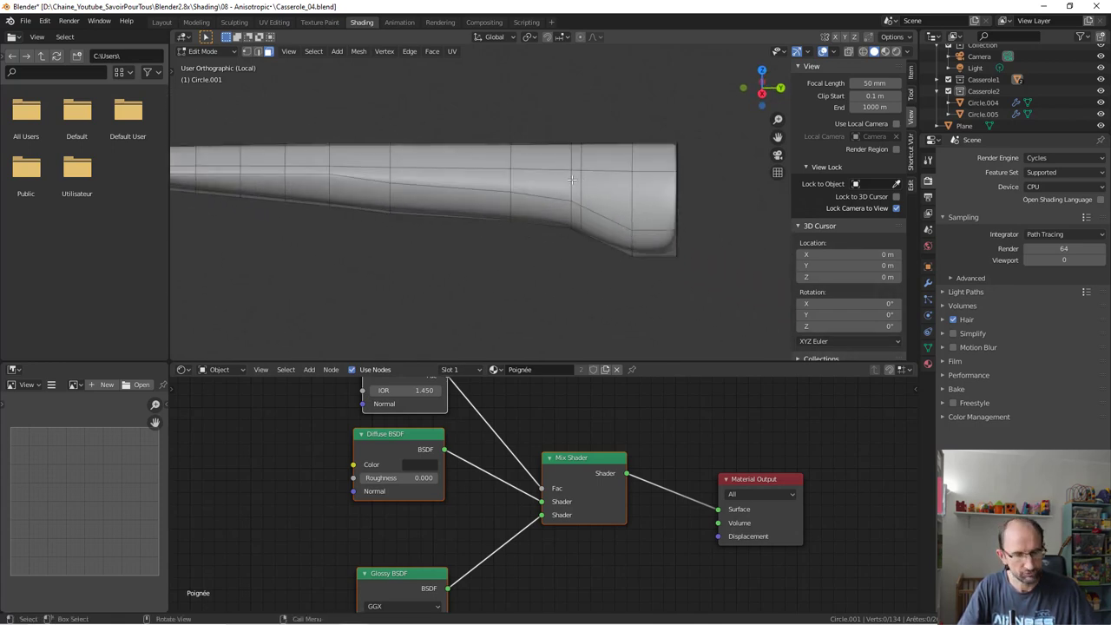
- Select the vertical edge loop near the handle's wide end in edge mode and dissolve it
left_click(571, 179, "alt")
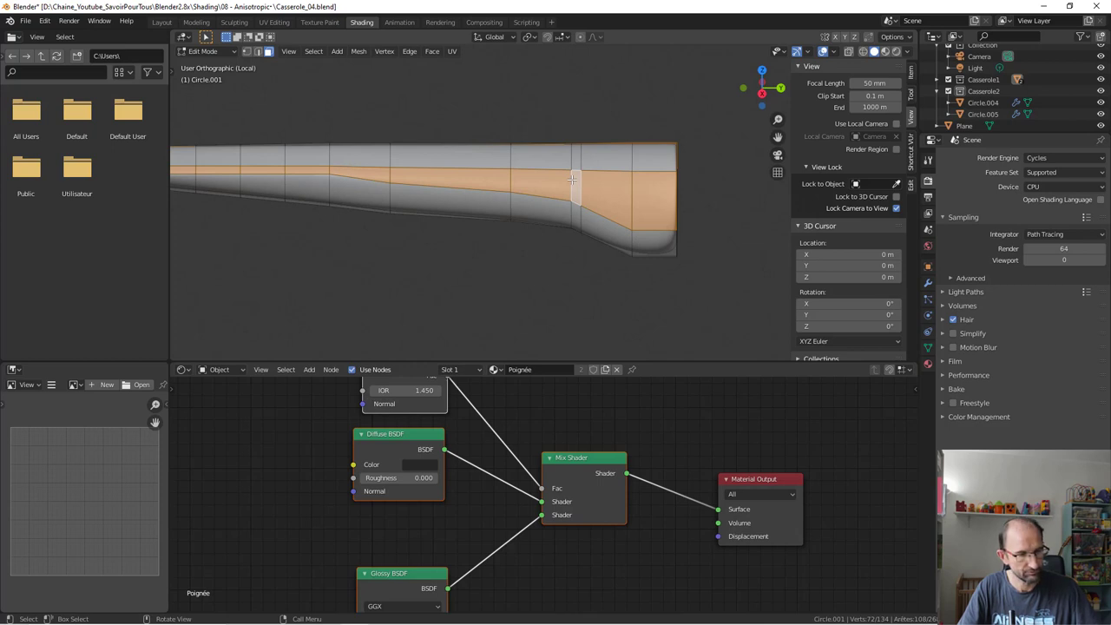
key("alt+a")
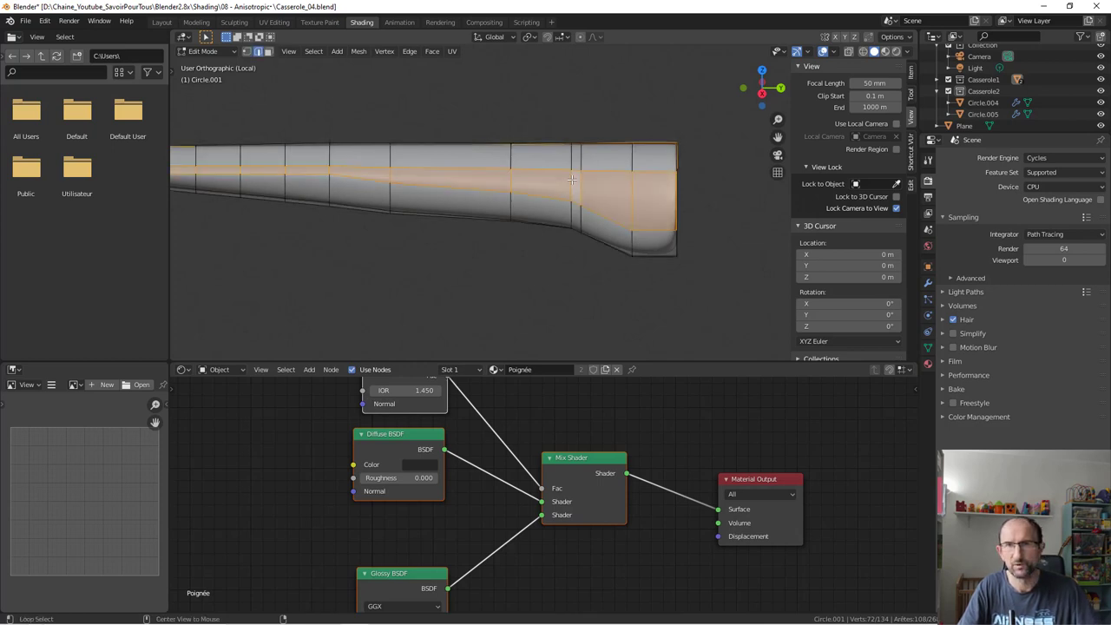
key("2")
left_click(572, 180, "alt")
key("x")
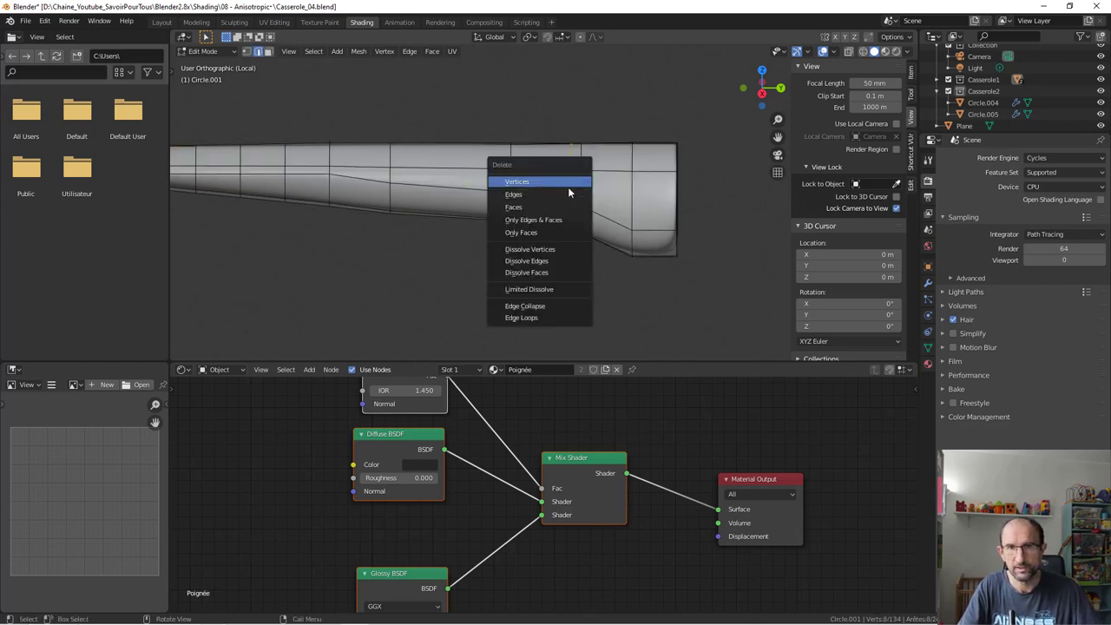
left_click(537, 315)
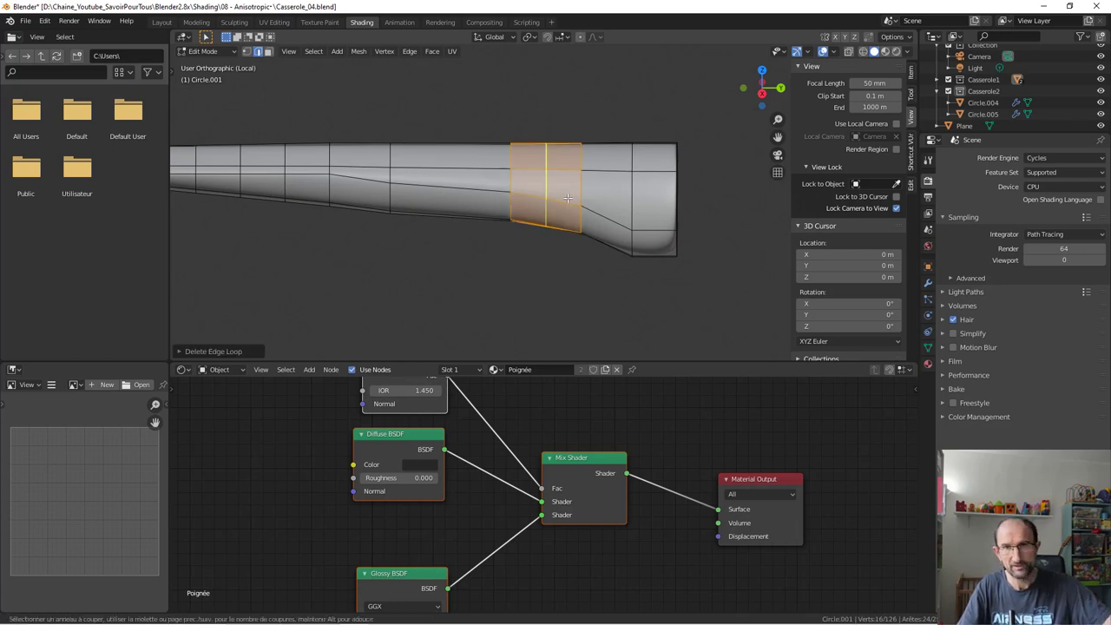
- Loop cut a new edge loop across the handle, undoing the extra cut at the flared end
key("ctrl+r")
left_click(569, 201)
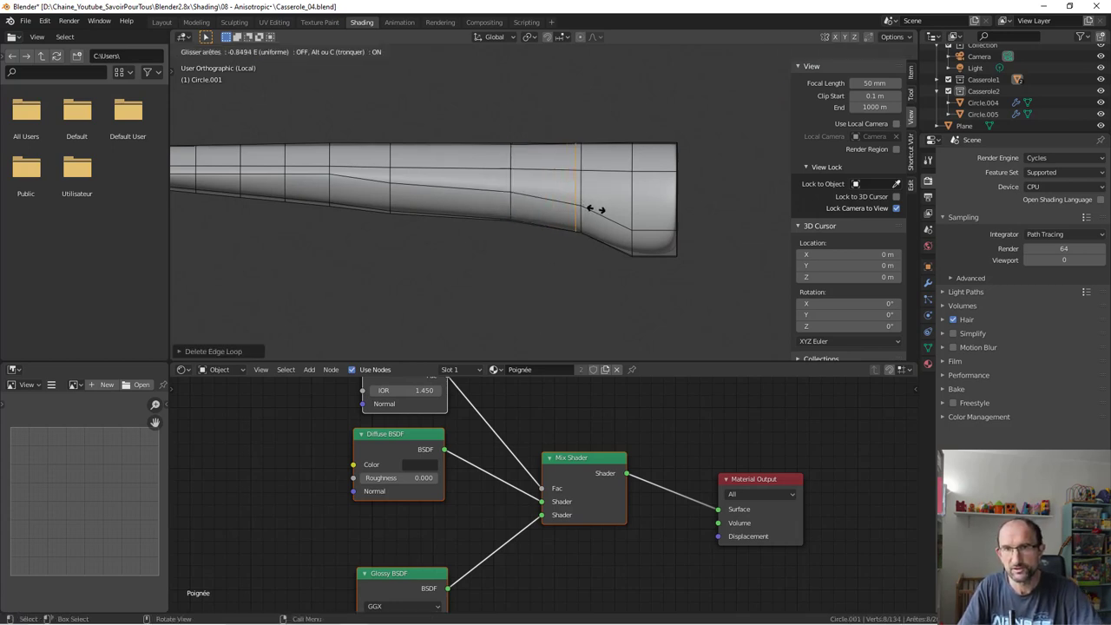
left_click(586, 207)
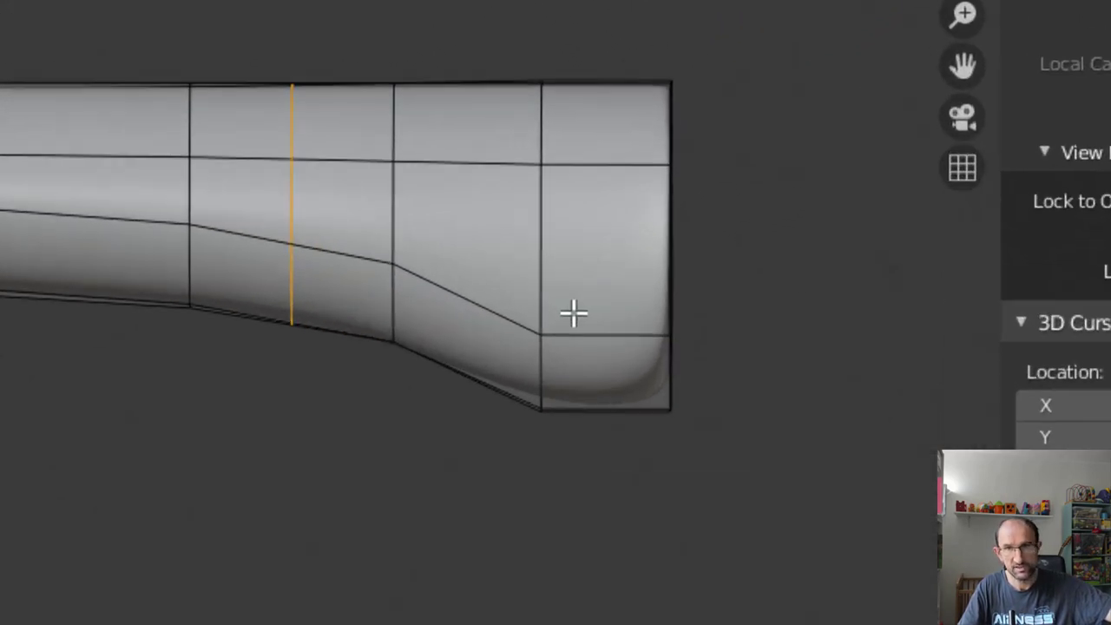
key("ctrl+r")
left_click(640, 222)
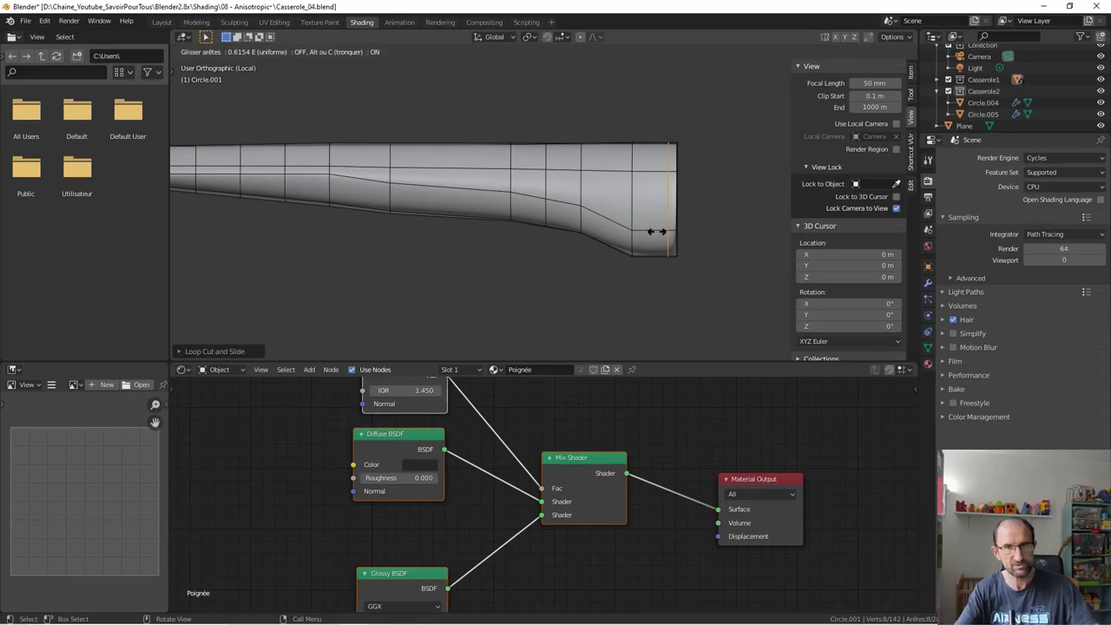
left_click(657, 232)
key("ctrl+z")
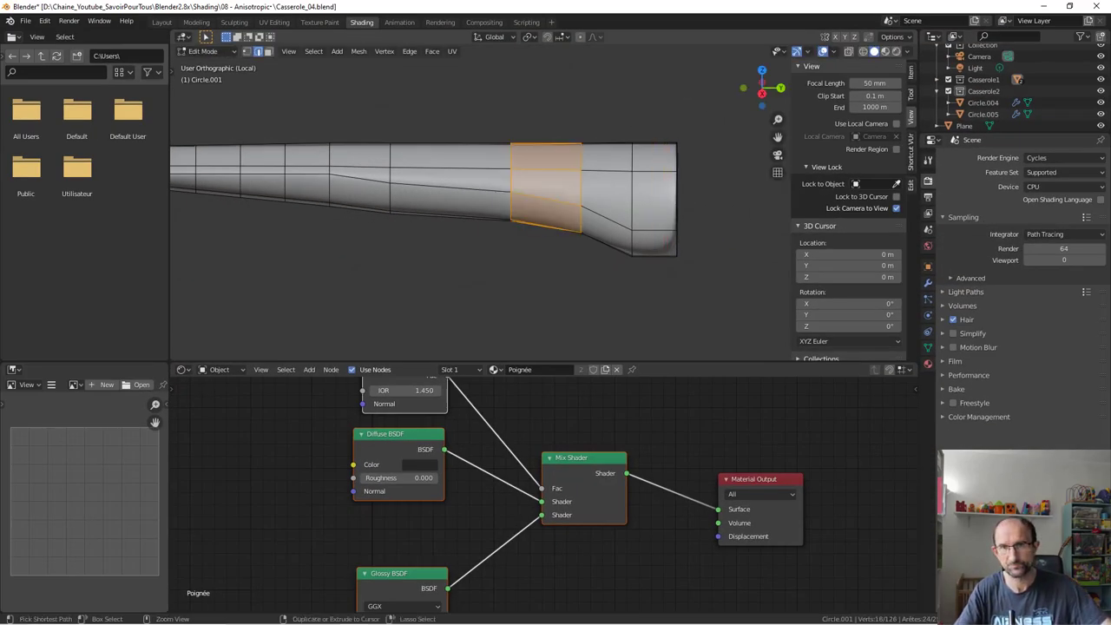
key("ctrl+z")
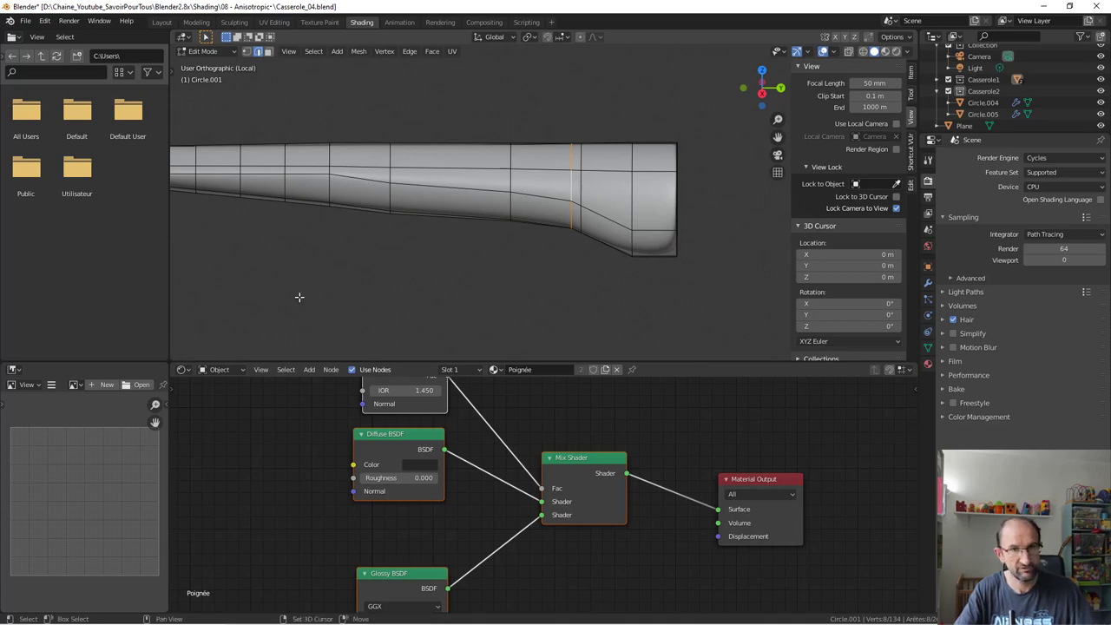
mouse_move(299, 297)
middle_mouse_down()
mouse_move(589, 279)
mouse_move(540, 236)
middle_mouse_up()
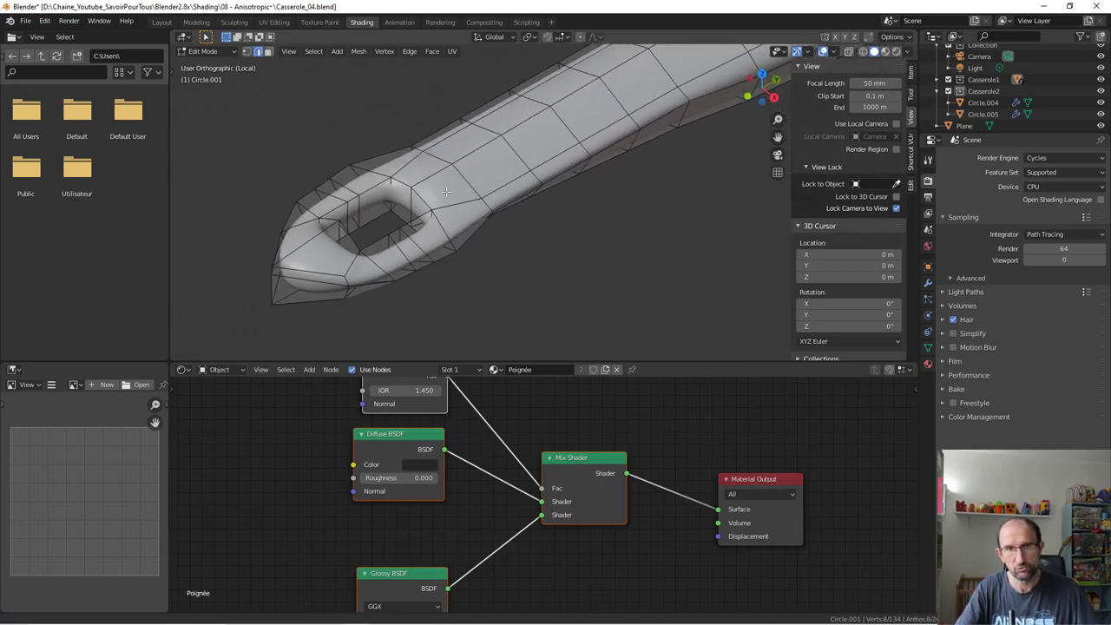
- Switch to vertex select and delete a vertex on the handle's top
scroll(540, 236, "down", 4)
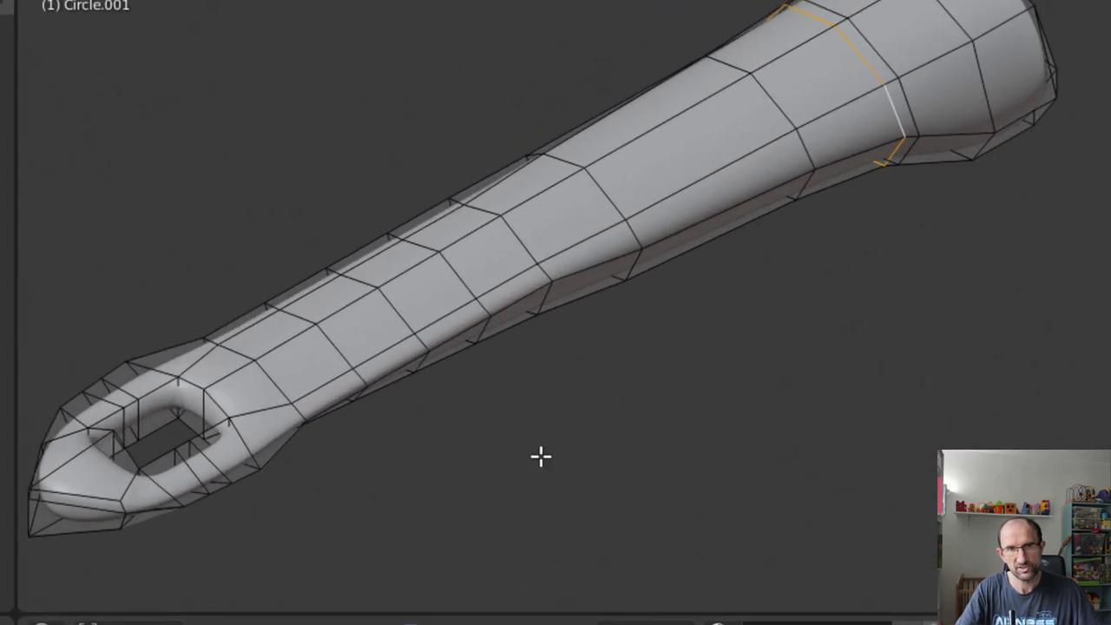
key("1")
left_click(438, 251)
middle_click_drag(590, 322, 539, 305)
key("x")
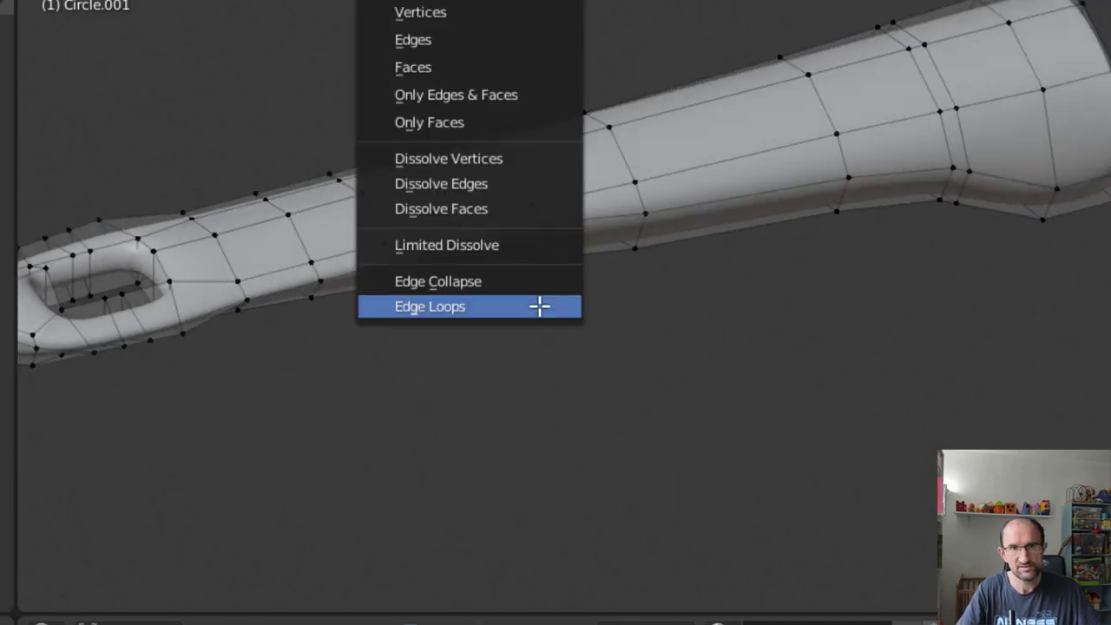
left_click(462, 10)
- Delete more selected vertices on the handle's top to open the hole further
mouse_move(540, 118)
middle_mouse_down()
mouse_move(655, 211)
mouse_move(498, 70)
mouse_move(510, 57)
mouse_move(578, 226)
mouse_move(575, 156)
middle_mouse_up()
middle_click_drag(484, 421, 492, 318)
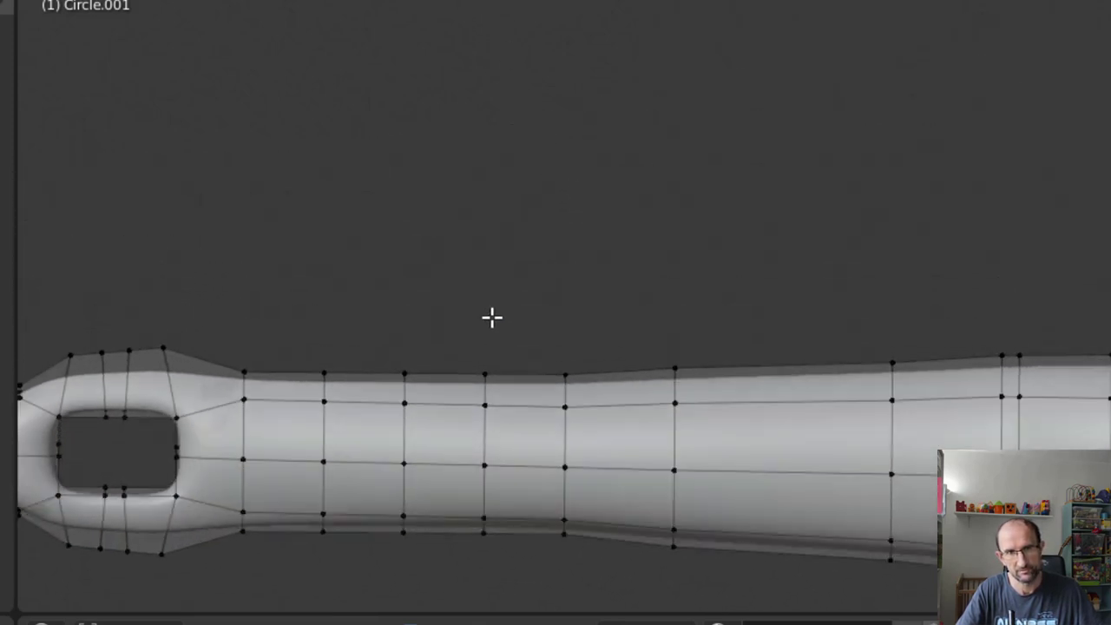
key("x")
left_click(603, 438)
mouse_move(619, 330)
middle_mouse_down()
mouse_move(613, 538)
mouse_move(571, 303)
mouse_move(729, 339)
middle_mouse_up()
scroll(720, 357, "up", 2)
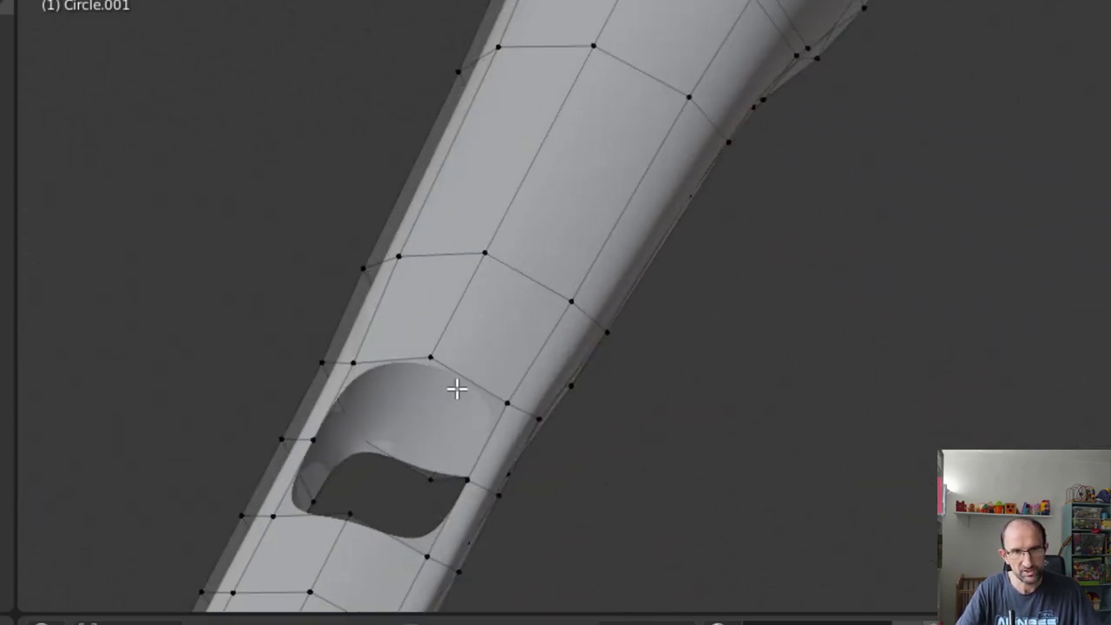
- Add the hole's edge loop to the selection and join it to the surrounding loop with LoopTools Bridge
middle_click_drag(487, 386, 327, 407)
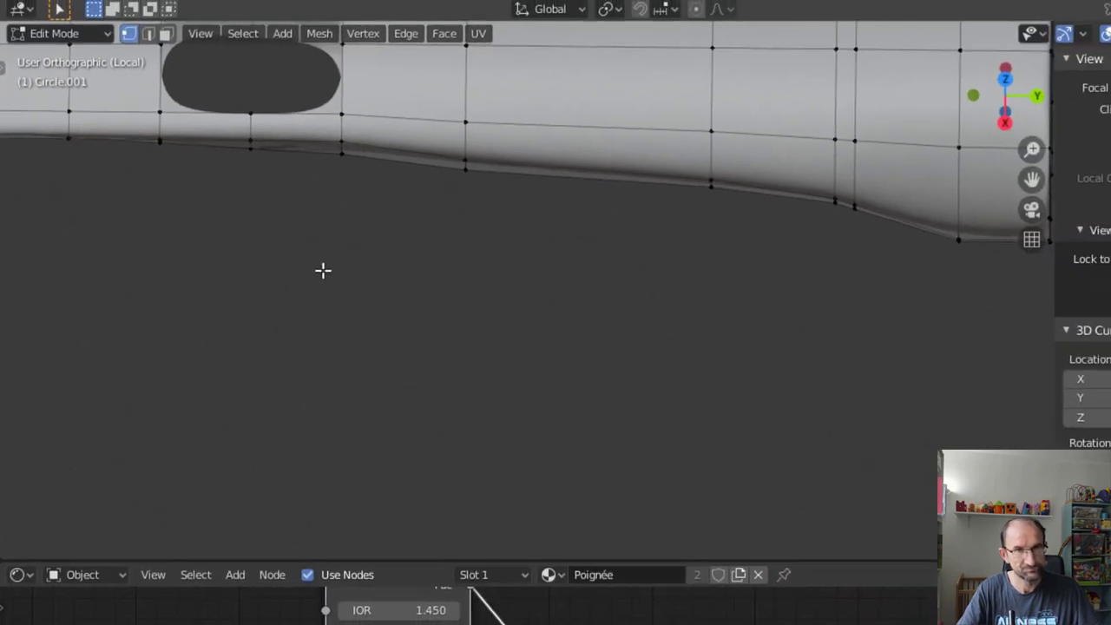
mouse_move(322, 268)
middle_mouse_down()
mouse_move(498, 432)
mouse_move(471, 327)
mouse_move(491, 344)
mouse_move(463, 323)
middle_mouse_up()
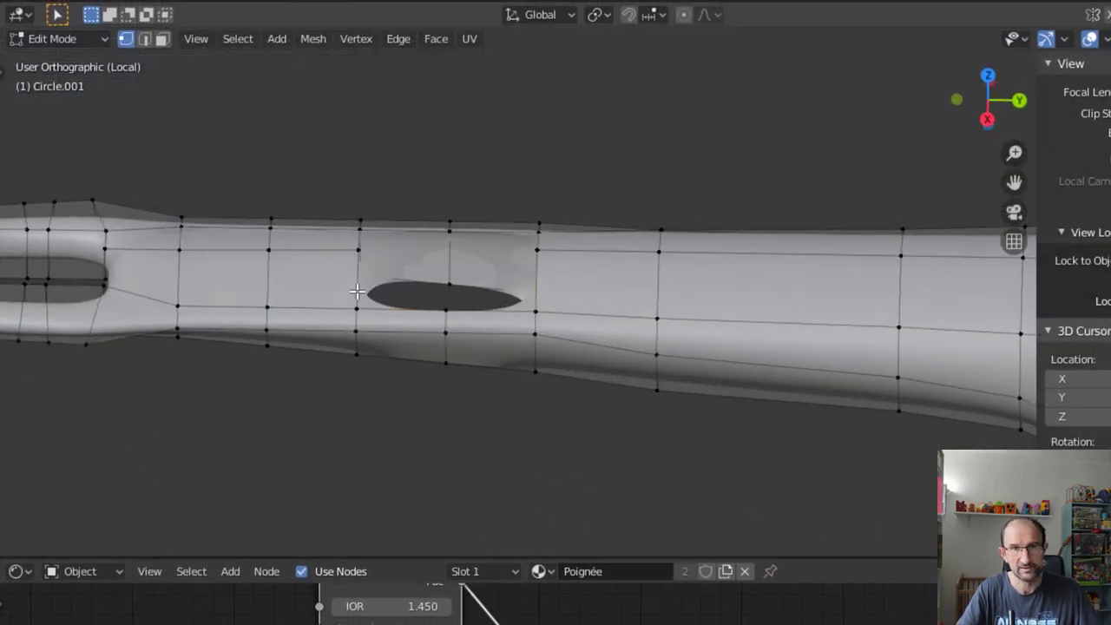
mouse_move(576, 243)
middle_mouse_down()
mouse_move(625, 290)
mouse_move(625, 515)
mouse_move(667, 392)
mouse_move(616, 369)
middle_mouse_up()
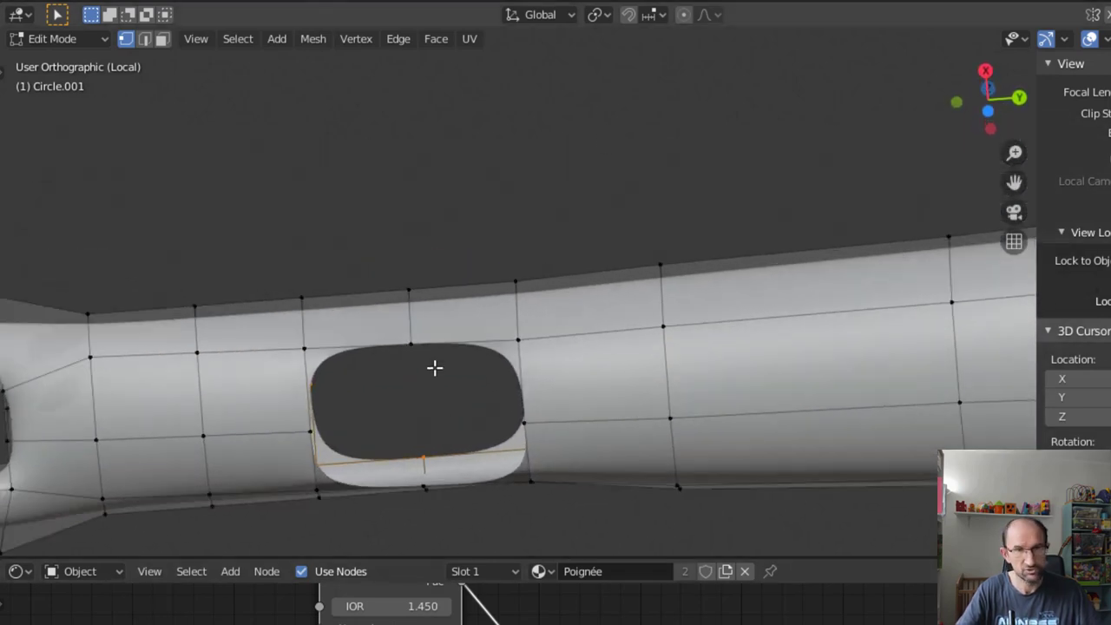
left_click(435, 346, "alt+shift")
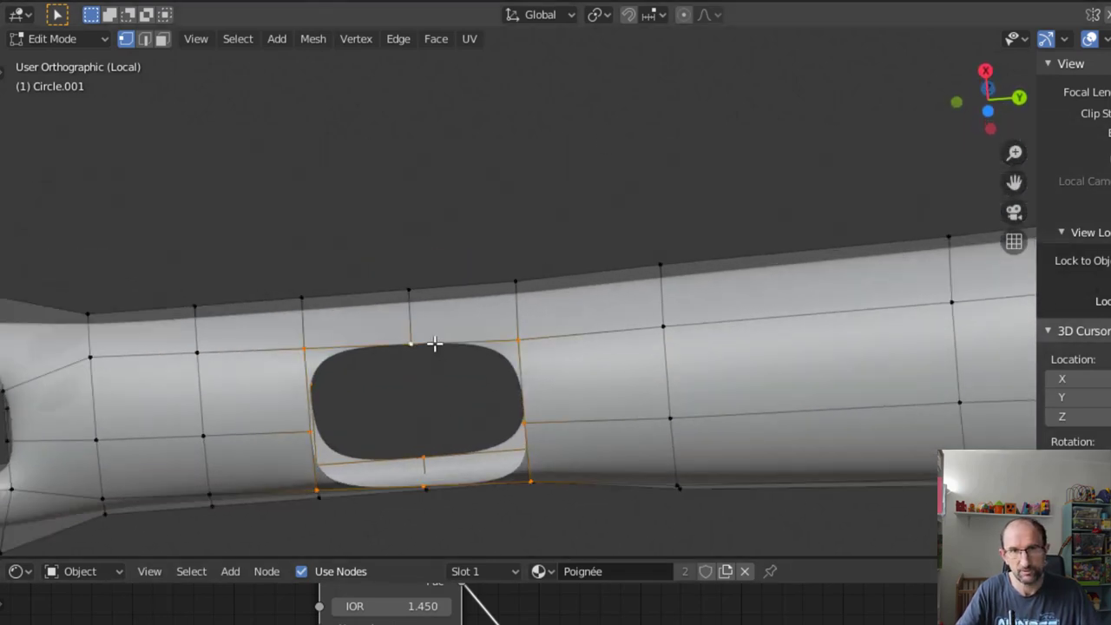
mouse_move(435, 287)
middle_mouse_down()
mouse_move(459, 442)
mouse_move(417, 307)
mouse_move(417, 363)
middle_mouse_up()
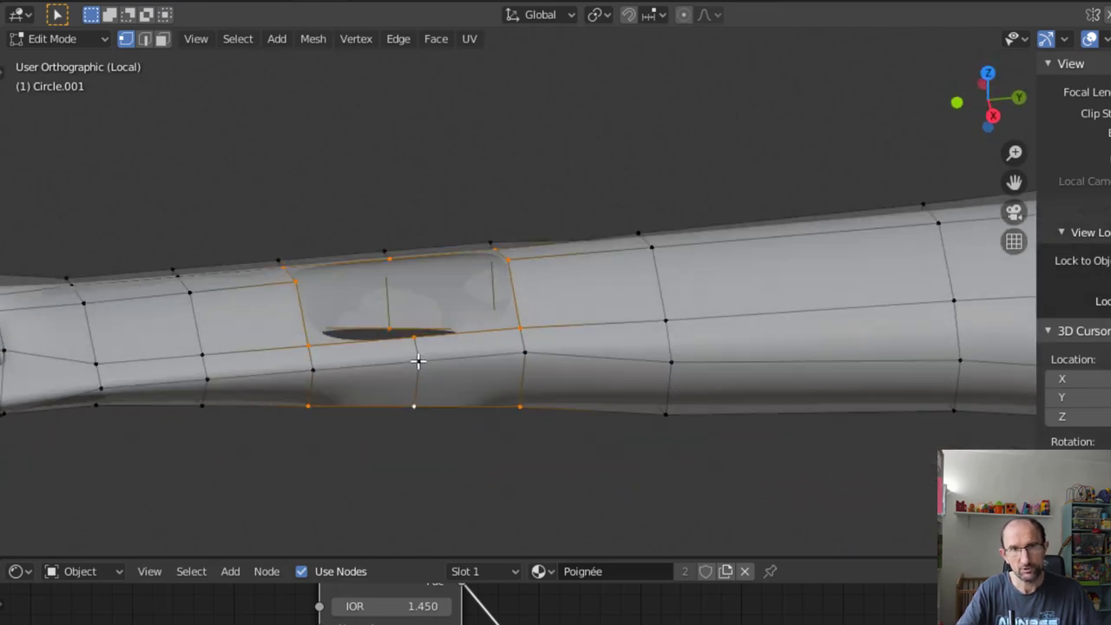
right_click(399, 340)
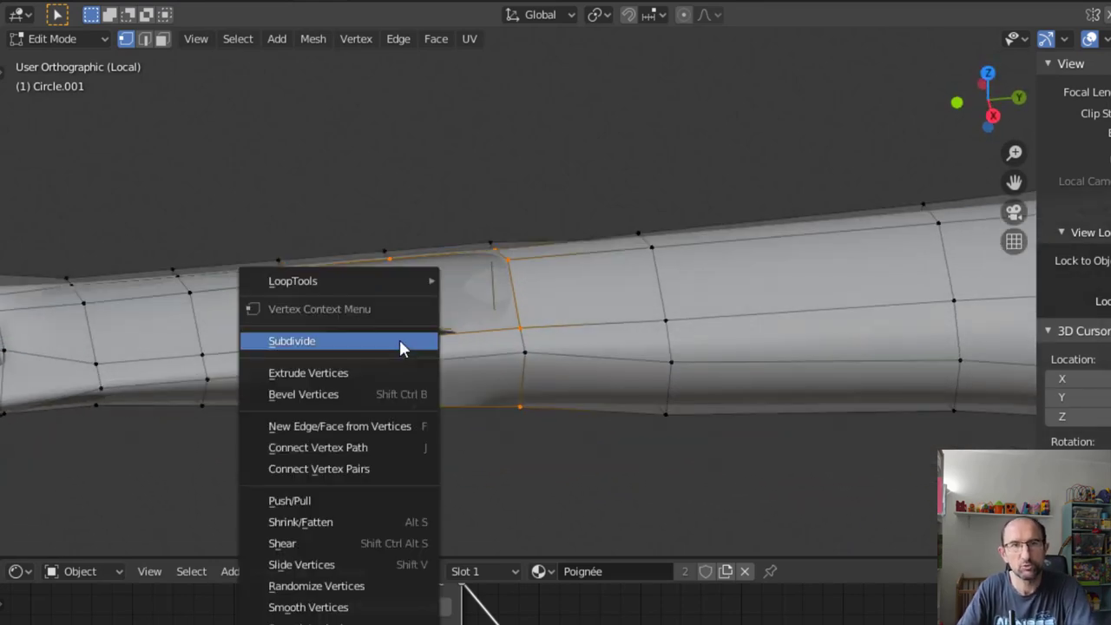
mouse_move(330, 280)
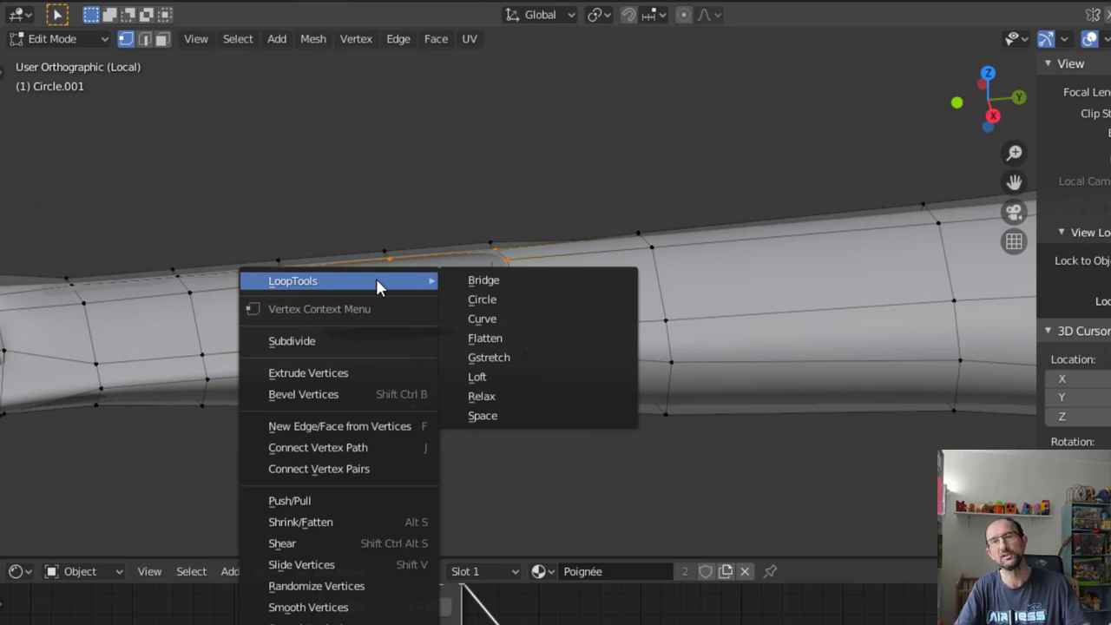
left_click(483, 284)
mouse_move(484, 288)
middle_mouse_down()
mouse_move(487, 300)
mouse_move(459, 235)
middle_mouse_up()
scroll(395, 213, "down", 2)
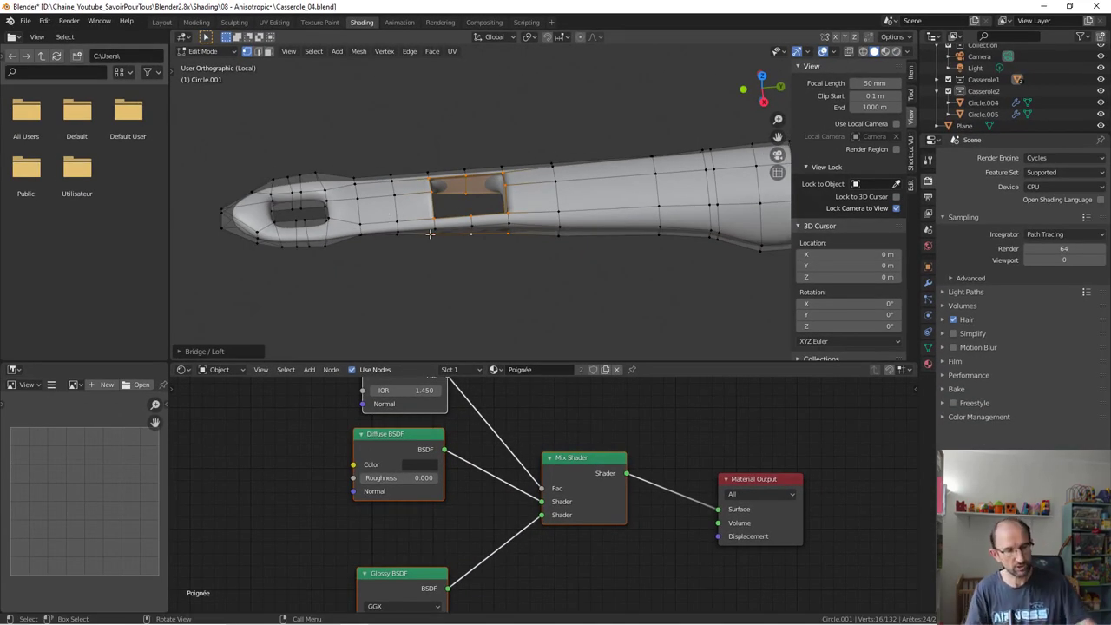
- Delete the selected faces to reopen the handle's hole and return to Object Mode
key("x")
left_click(430, 233)
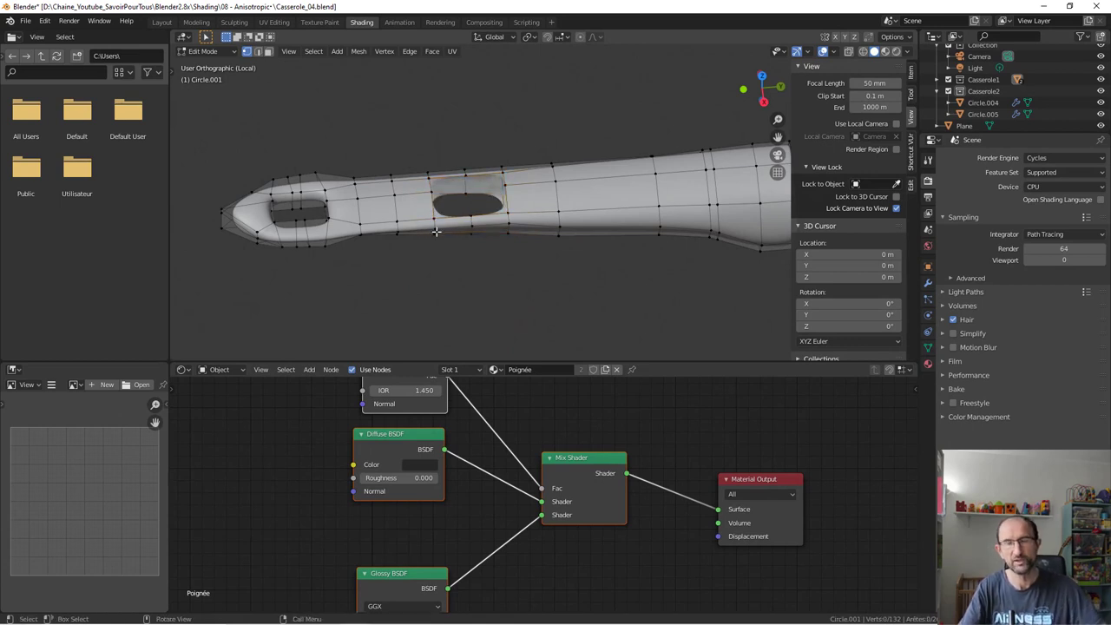
key("Tab")
mouse_move(435, 232)
middle_mouse_down()
mouse_move(515, 239)
mouse_move(551, 207)
middle_mouse_up()
key("Tab")
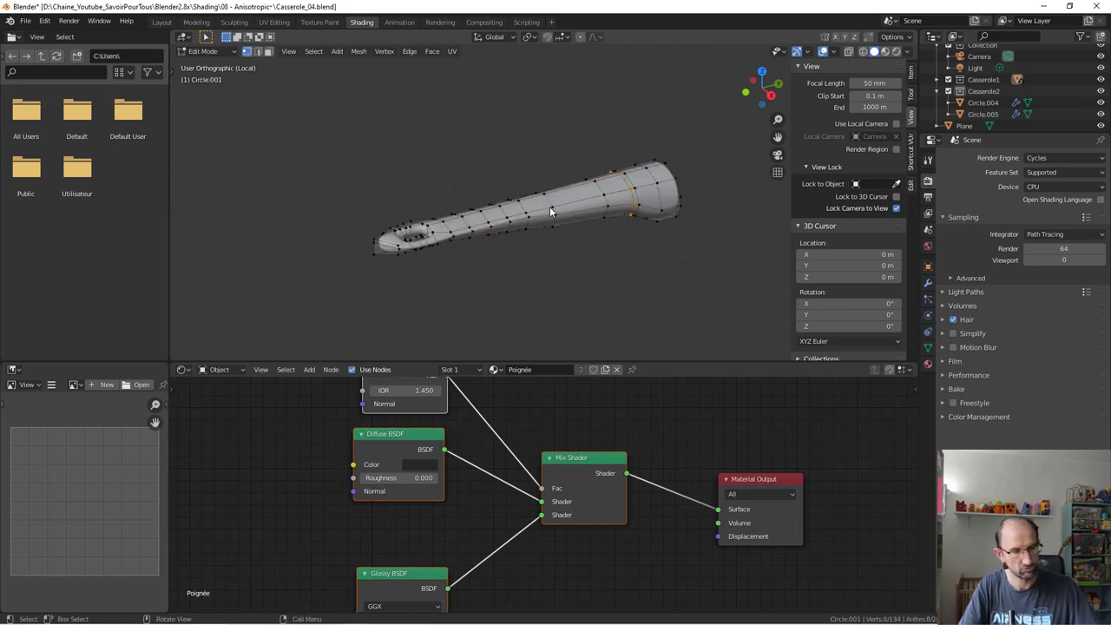
key("Tab")
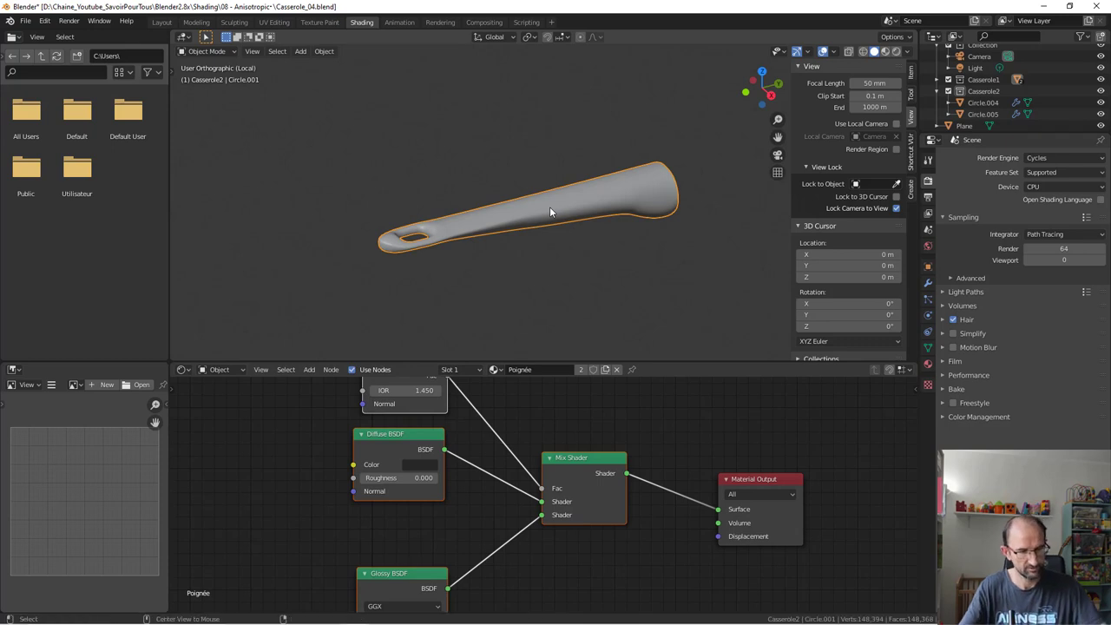
- Restore the full scene from Local view and set the Render Engine to Eevee
key("KP_Divide")
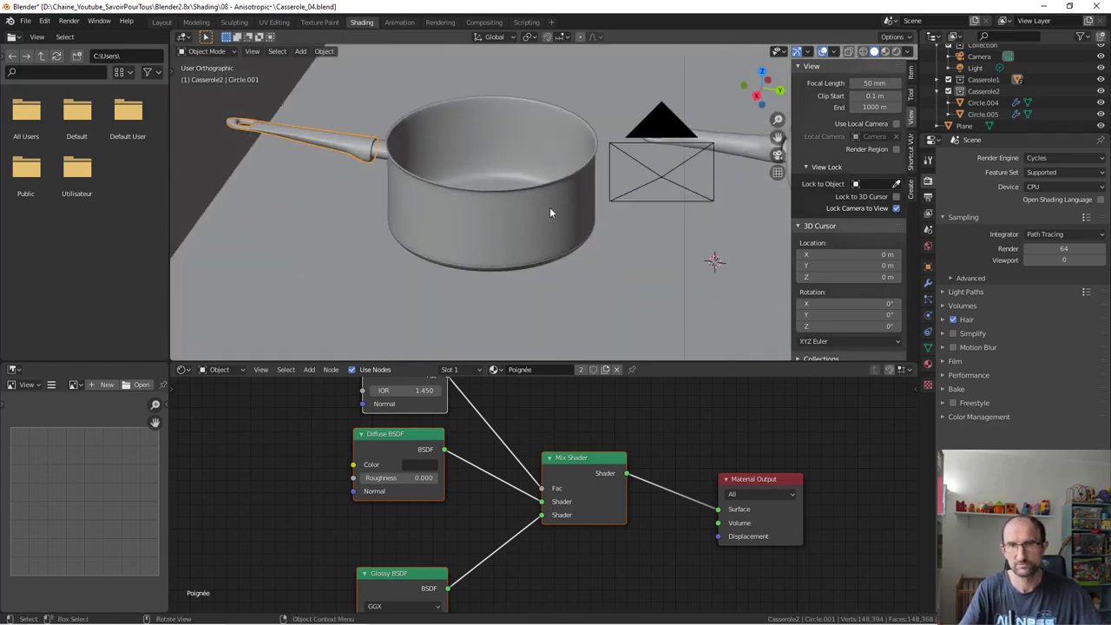
scroll(496, 262, "down", 4)
middle_click_drag(571, 258, 547, 265)
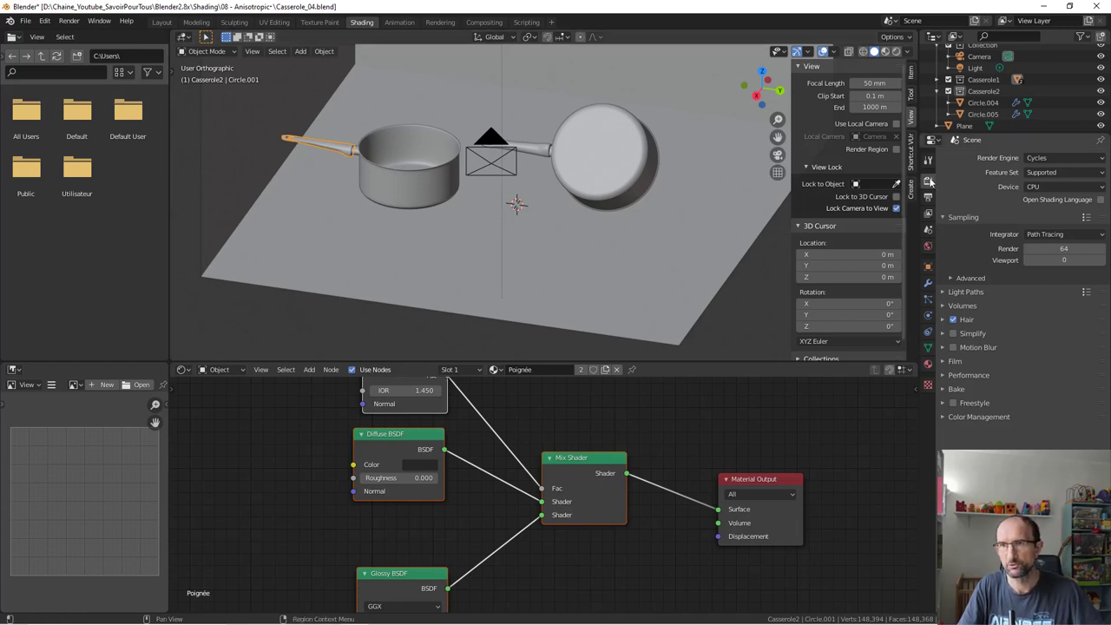
left_click(1046, 158)
left_click(1045, 178)
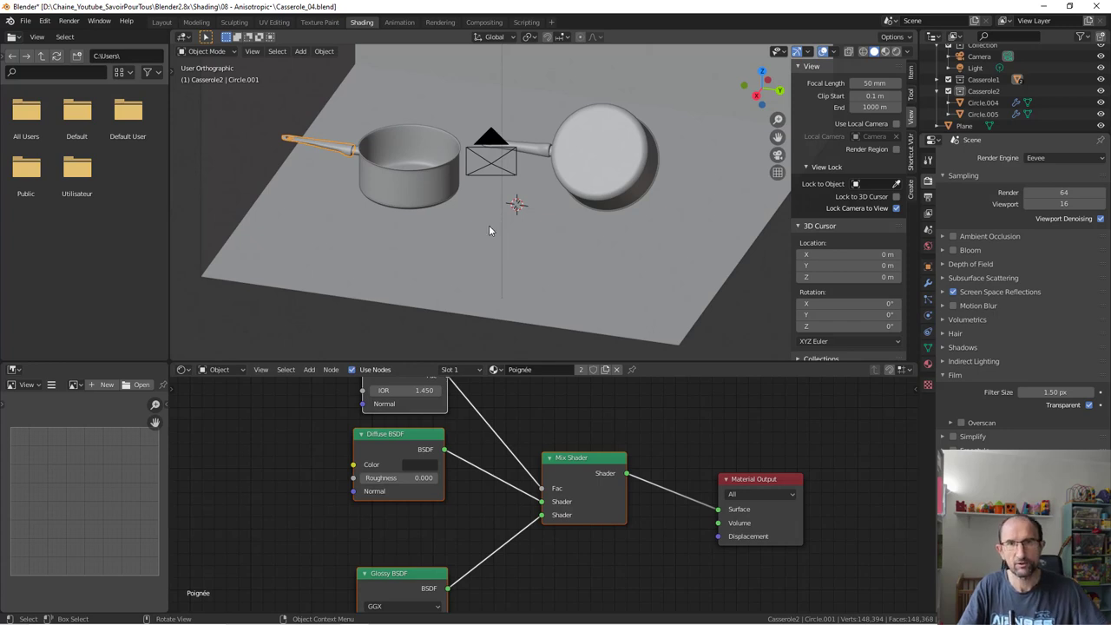
- Switch the viewport to Material Preview and orbit to view the pans, marble floor and pink walls
key("z")
left_click(487, 171)
scroll(436, 209, "up", 4)
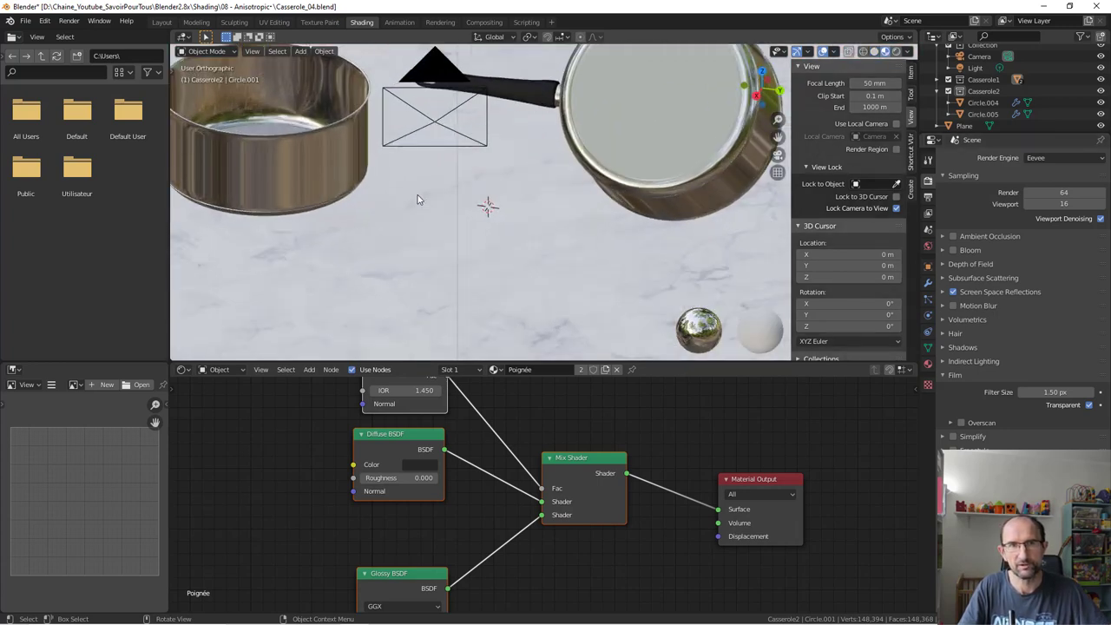
mouse_move(335, 248)
middle_mouse_down()
mouse_move(488, 287)
mouse_move(568, 286)
mouse_move(633, 261)
mouse_move(536, 250)
mouse_move(588, 248)
mouse_move(427, 280)
middle_mouse_up()
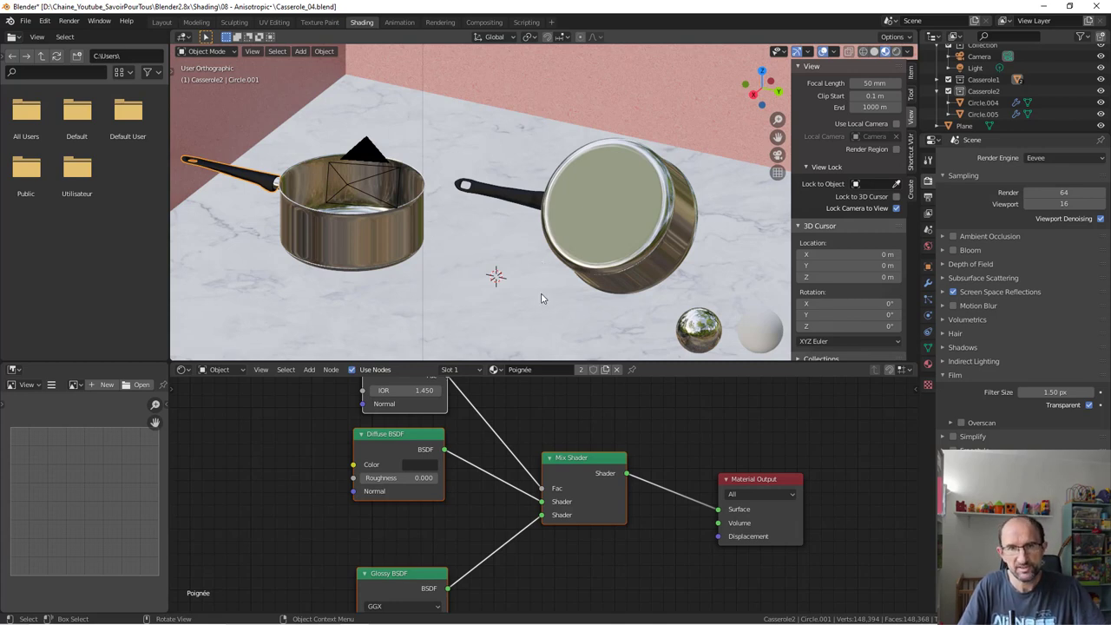
middle_click_drag(540, 298, 533, 295)
scroll(533, 295, "down", 2)
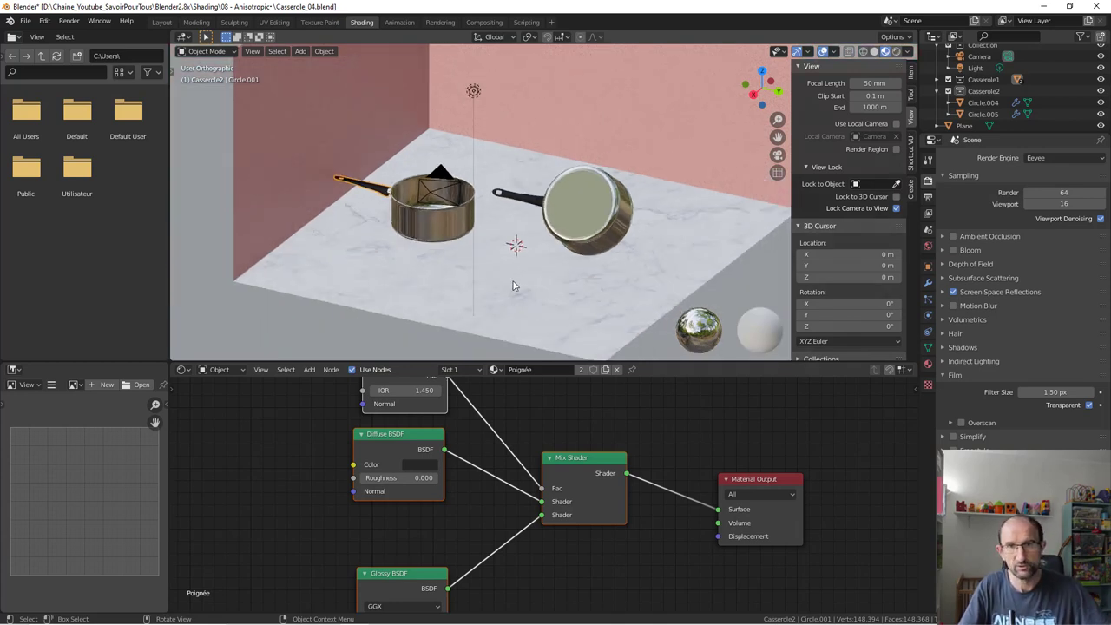
- Add a cube at the 3D cursor and give it a new material
key("shift+a")
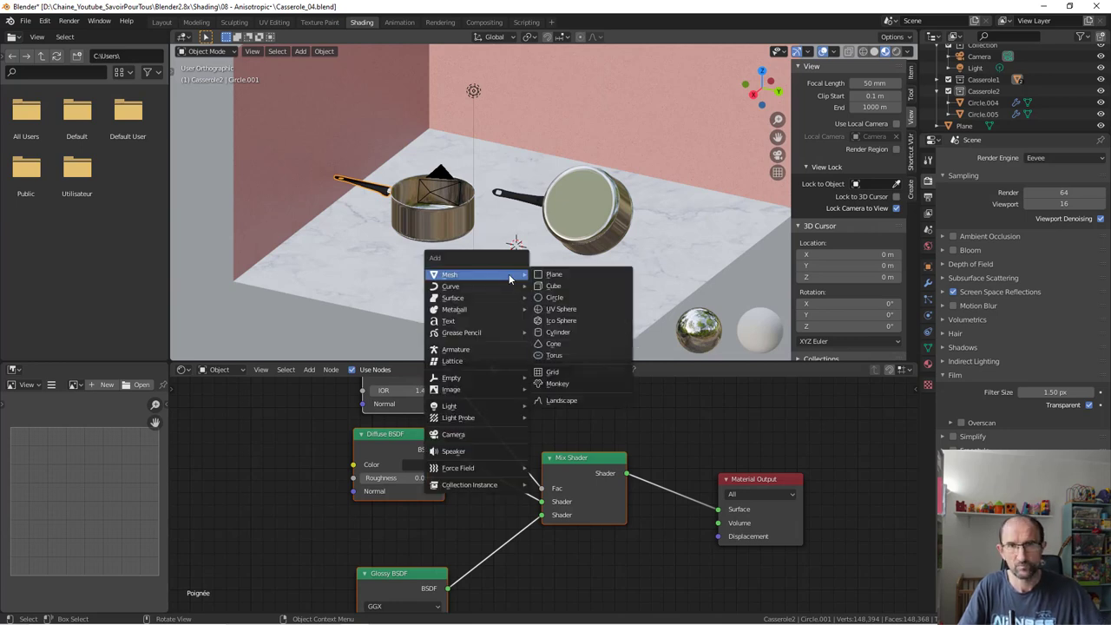
left_click(558, 283)
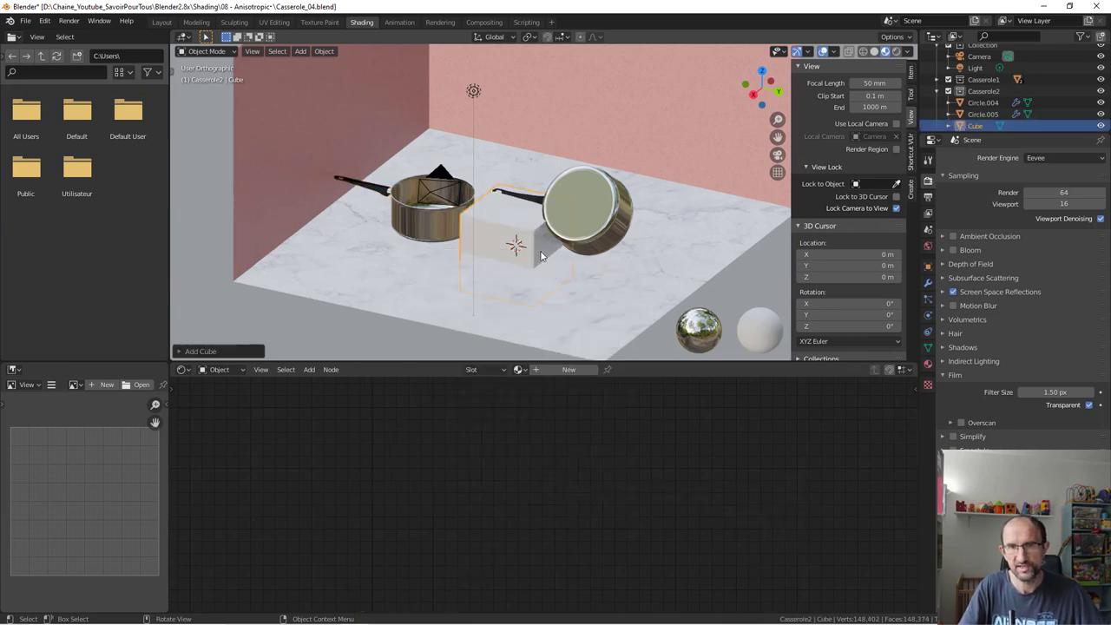
left_click(569, 369)
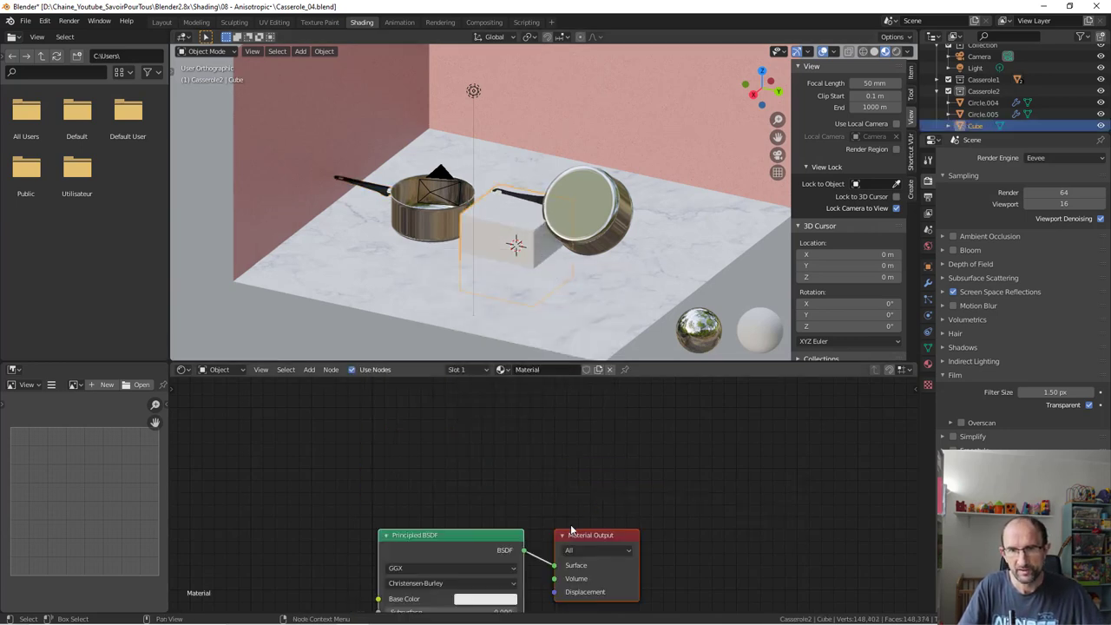
- Replace the default Principled BSDF with a fresh one wired to the Material Output Surface
middle_click_drag(598, 516, 658, 414)
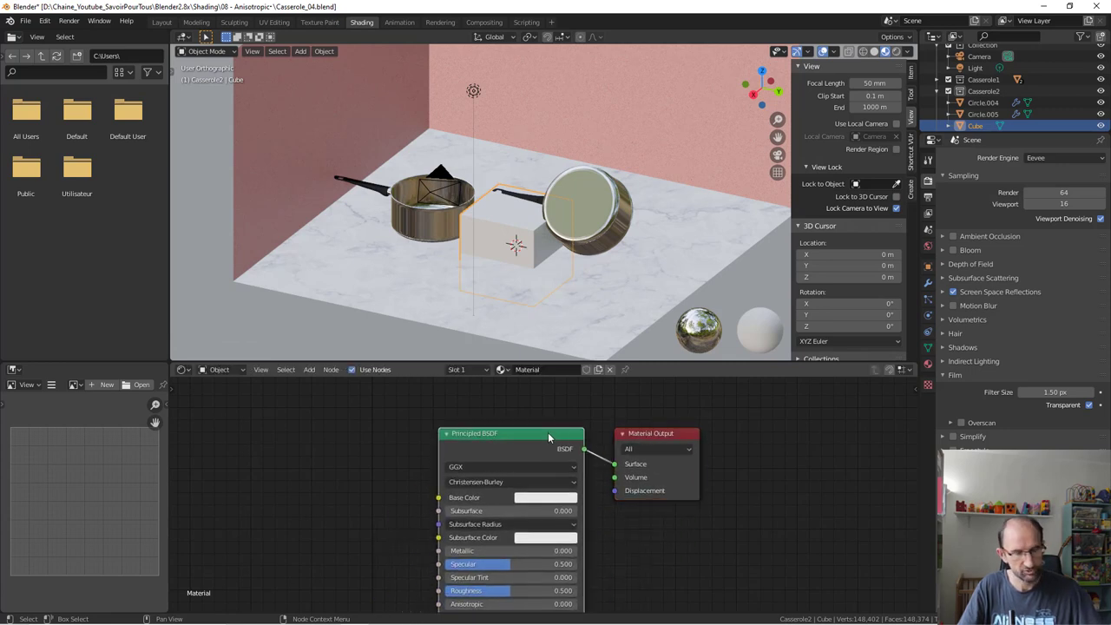
key("x")
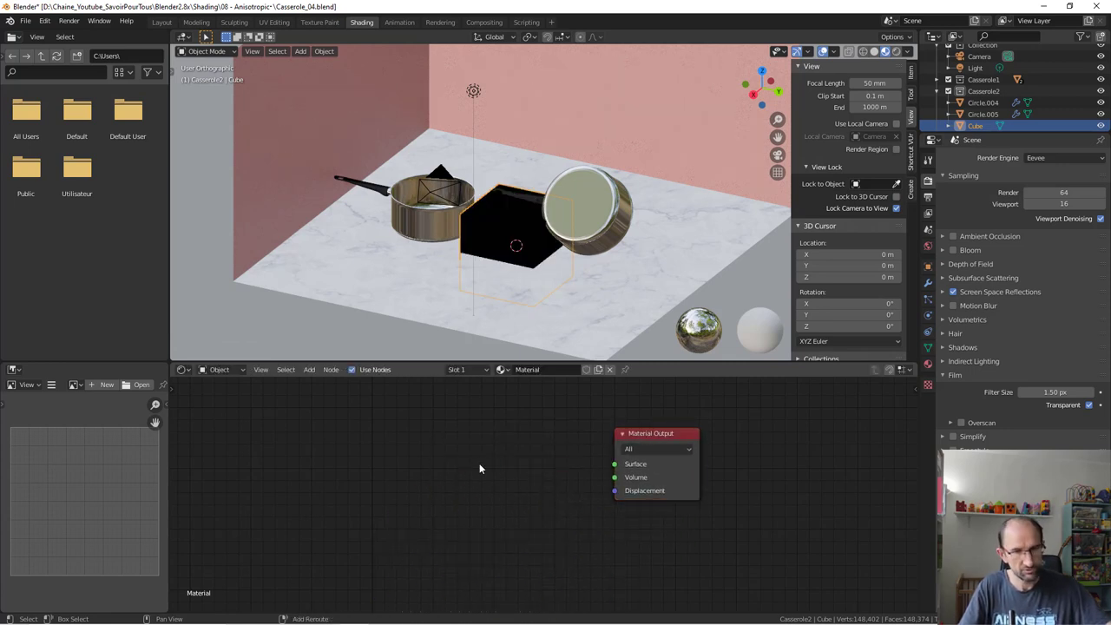
key("shift+a")
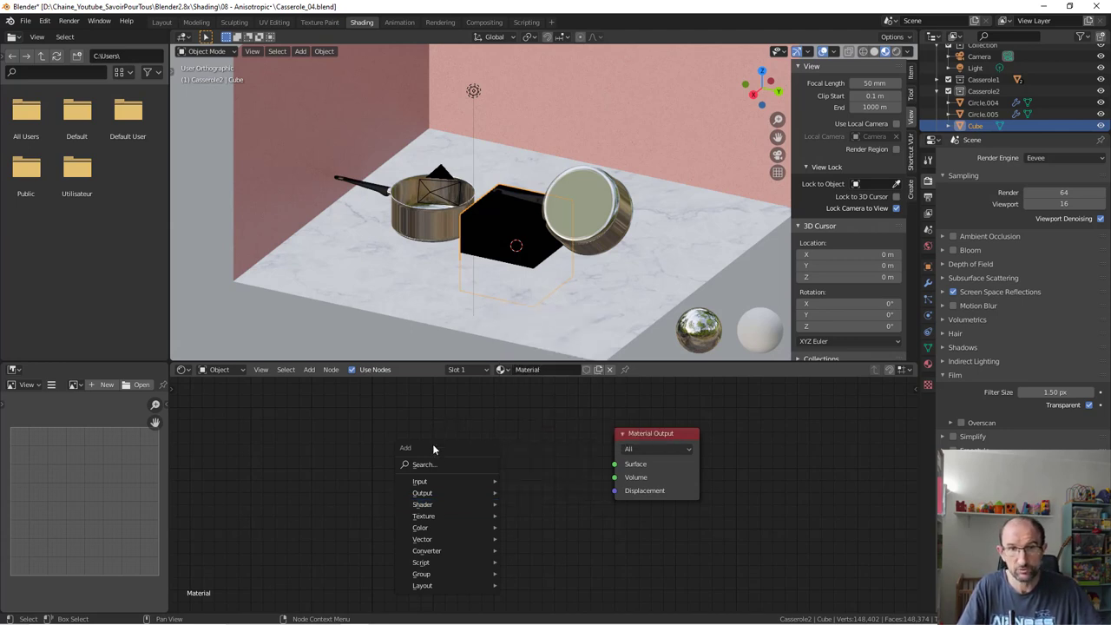
mouse_move(423, 504)
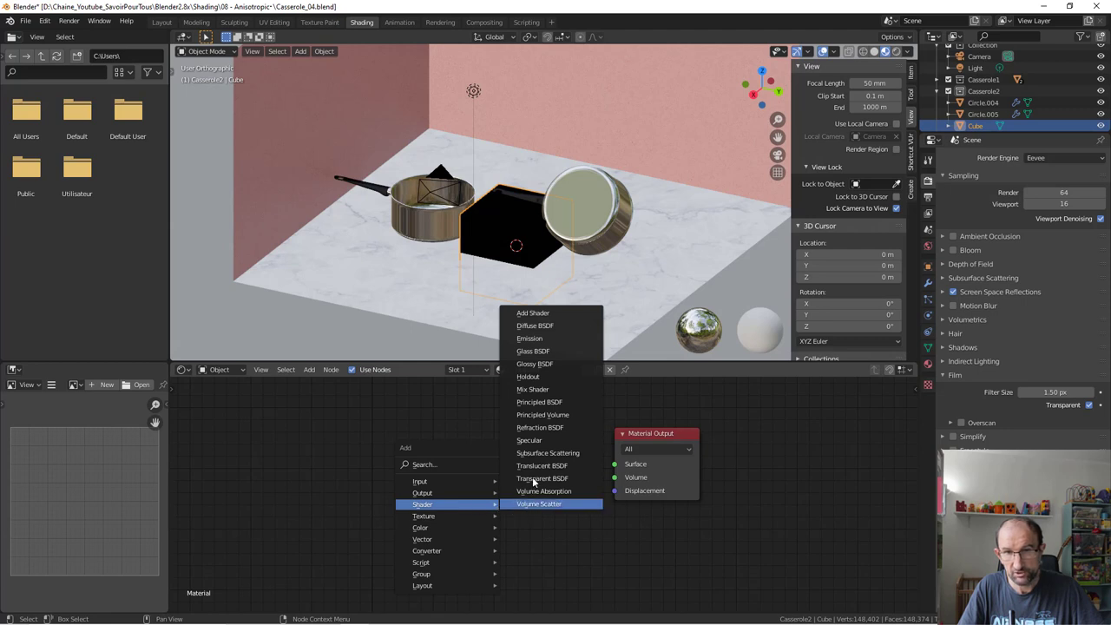
left_click(548, 402)
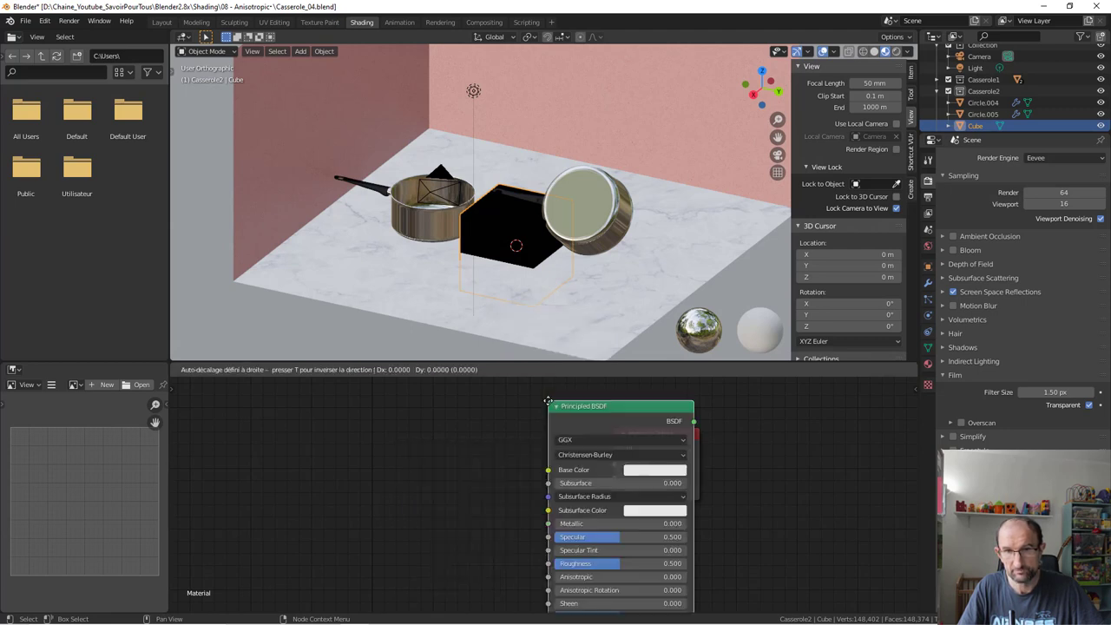
left_click(401, 393)
left_click_drag(550, 413, 560, 426)
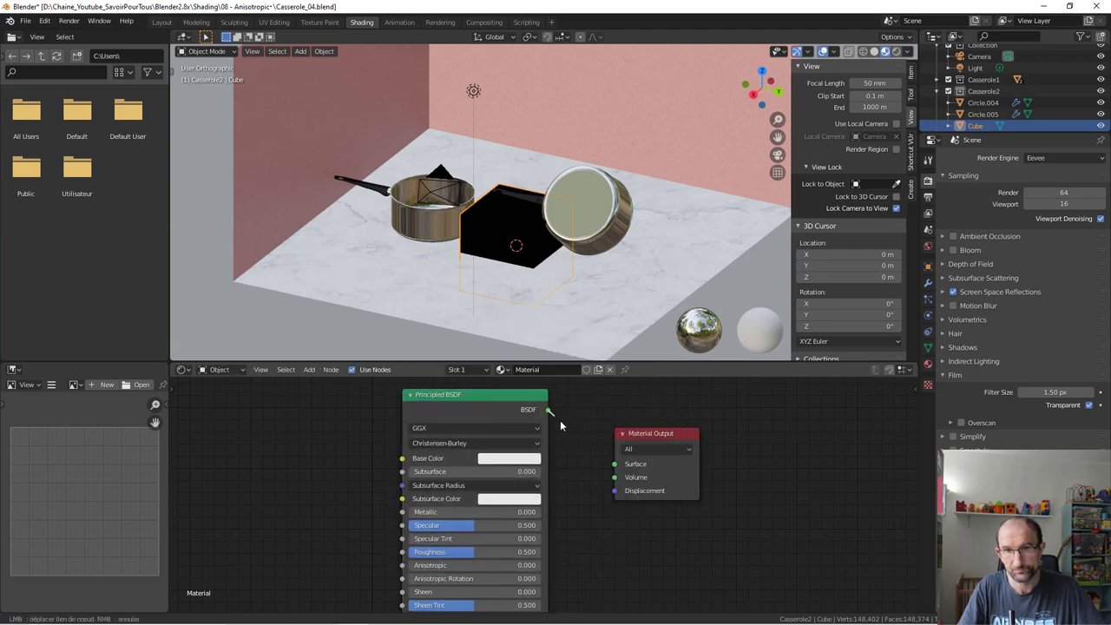
left_click_drag(613, 468, 614, 464)
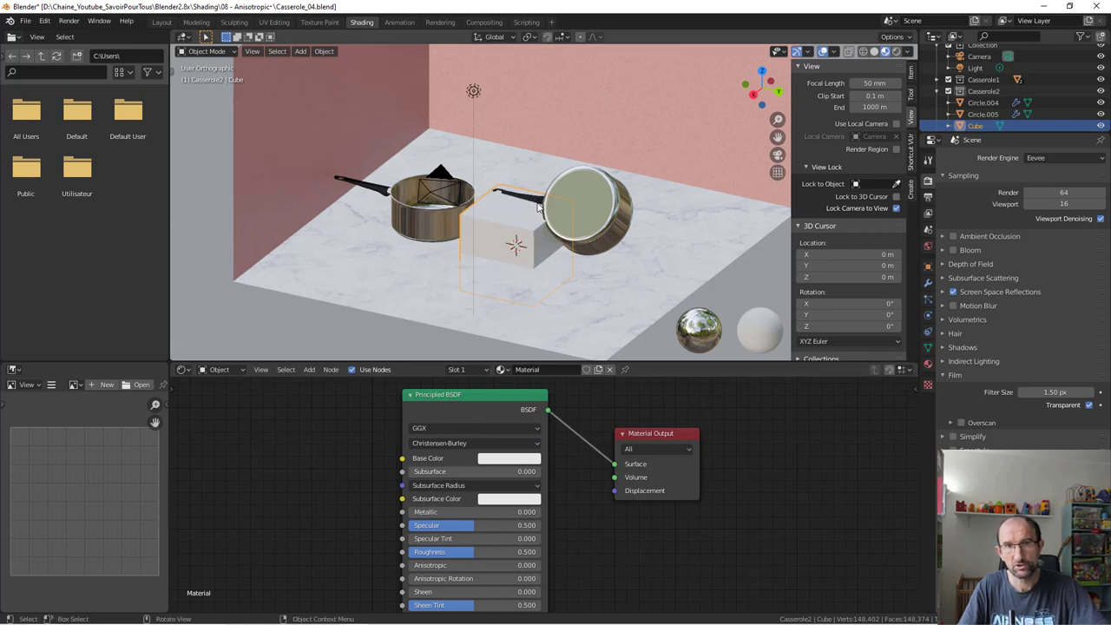
- Set Roughness to 0.05, darken Base Color to grey, and set Metallic to 1
left_click(464, 552)
type("0.05")
key("Return")
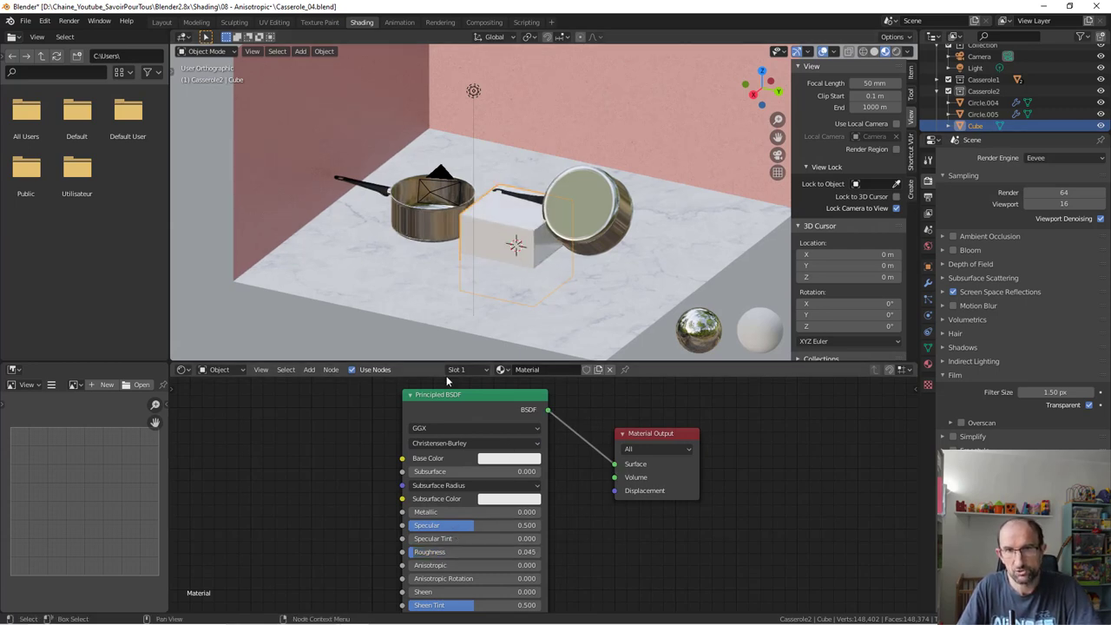
left_click(504, 457)
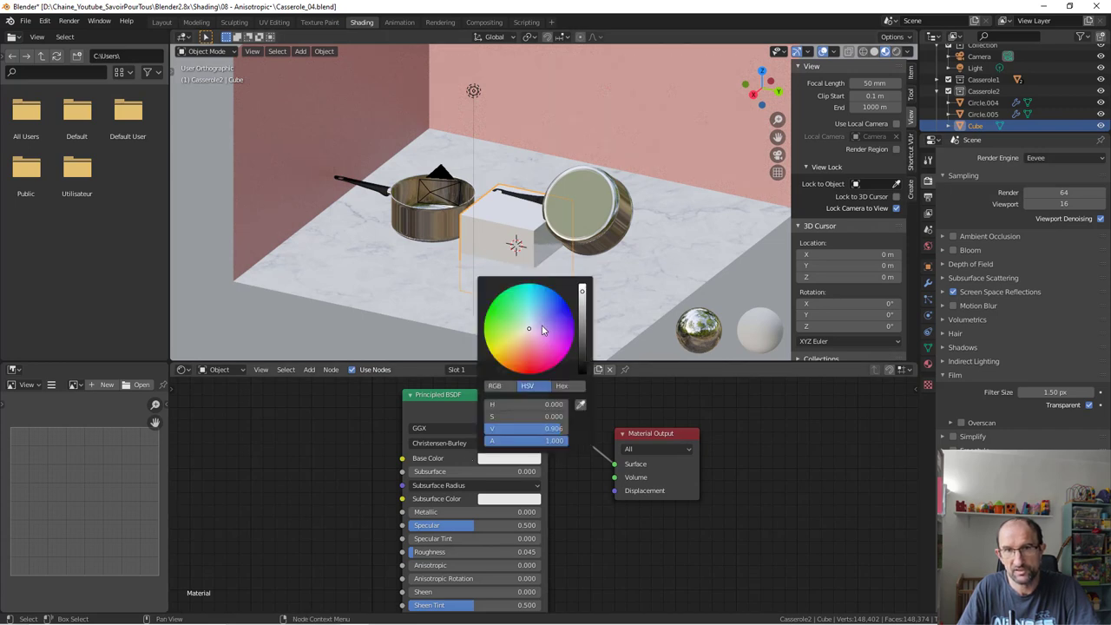
left_click_drag(581, 292, 584, 324)
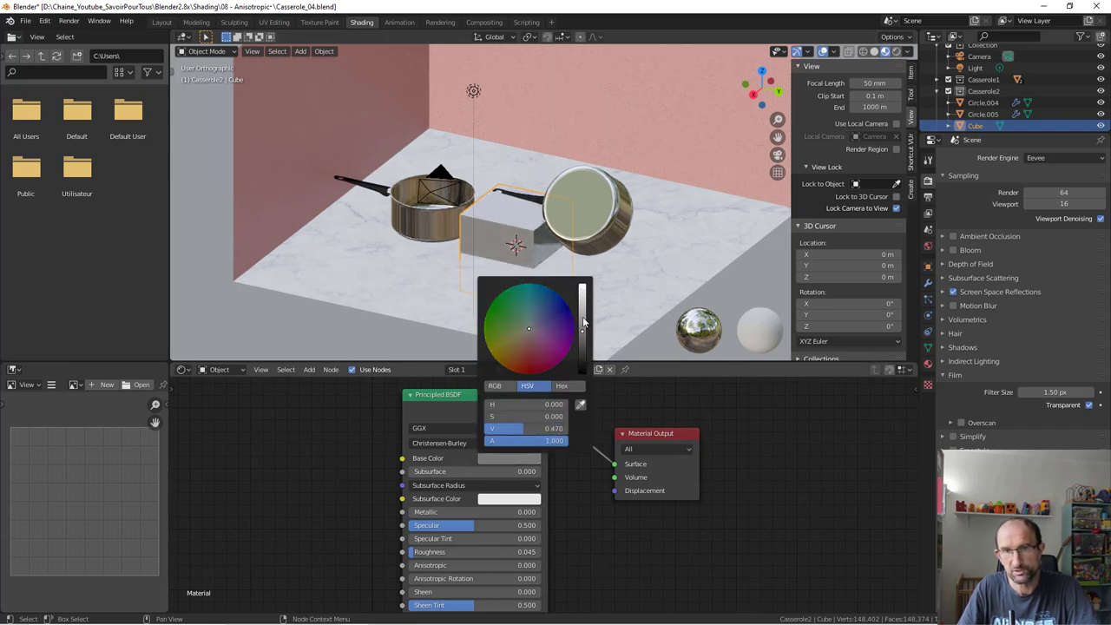
left_click(460, 512)
type("1")
key("Return")
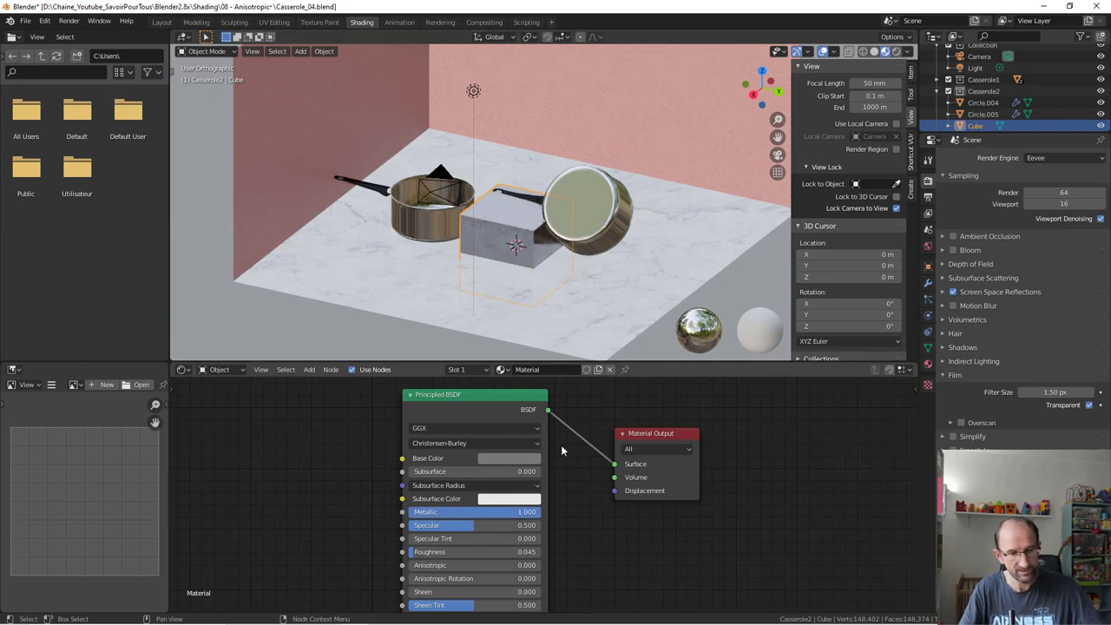
scroll(542, 535, "down", 5, "shift")
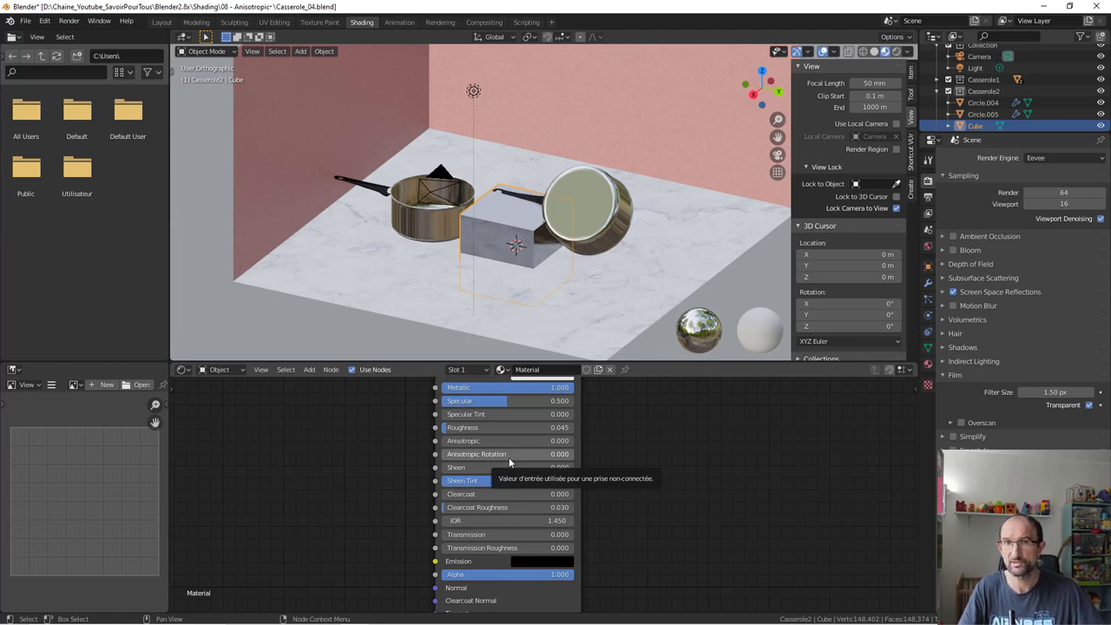
- Delete the metallic test cube
key("x")
left_click(523, 252)
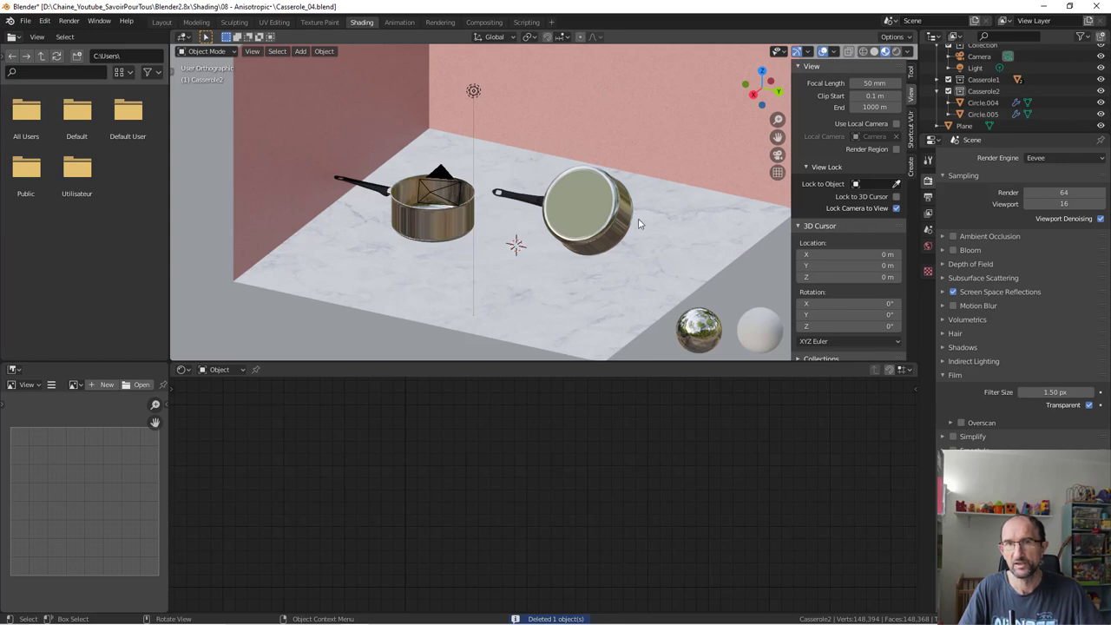
scroll(503, 406, "down", 1)
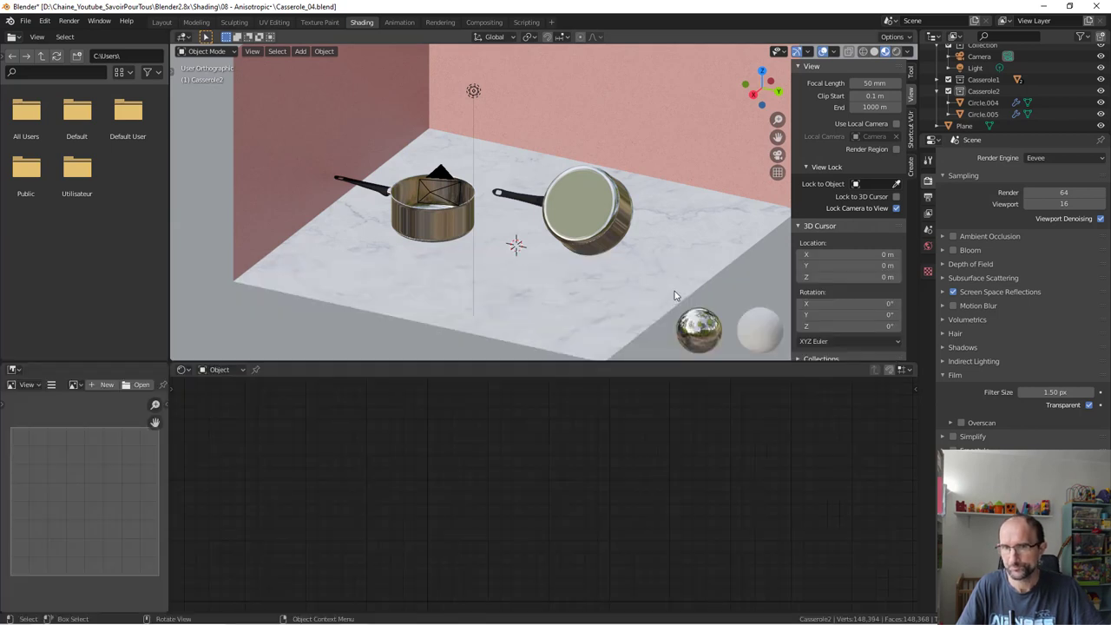
- Switch the render engine to Cycles and select the frying pan to show its material
left_click(1048, 158)
left_click(1045, 194)
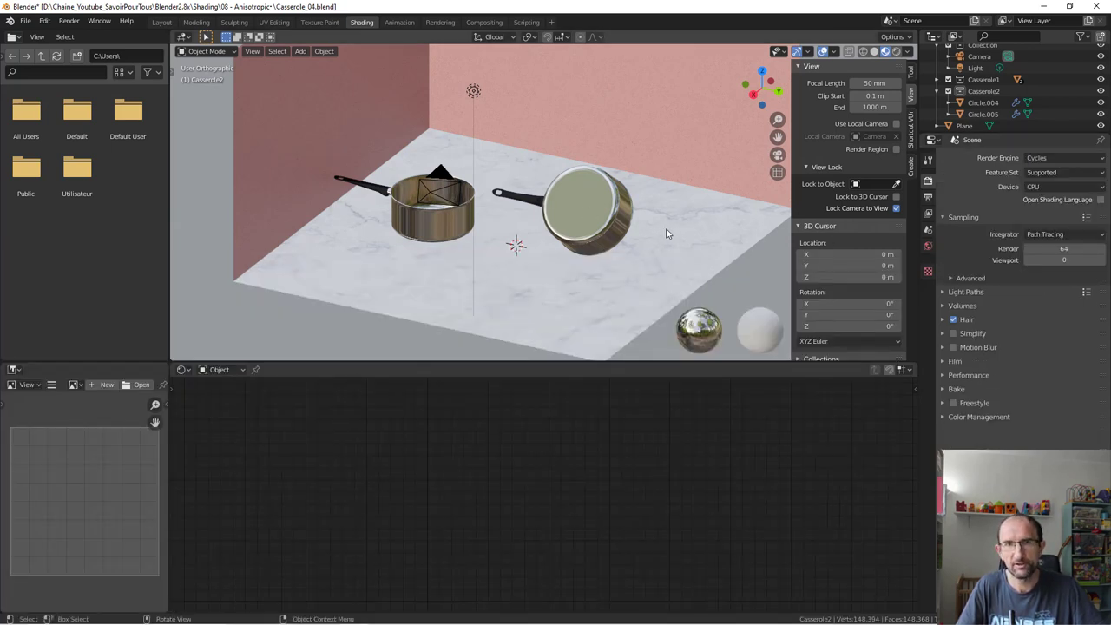
left_click(583, 229)
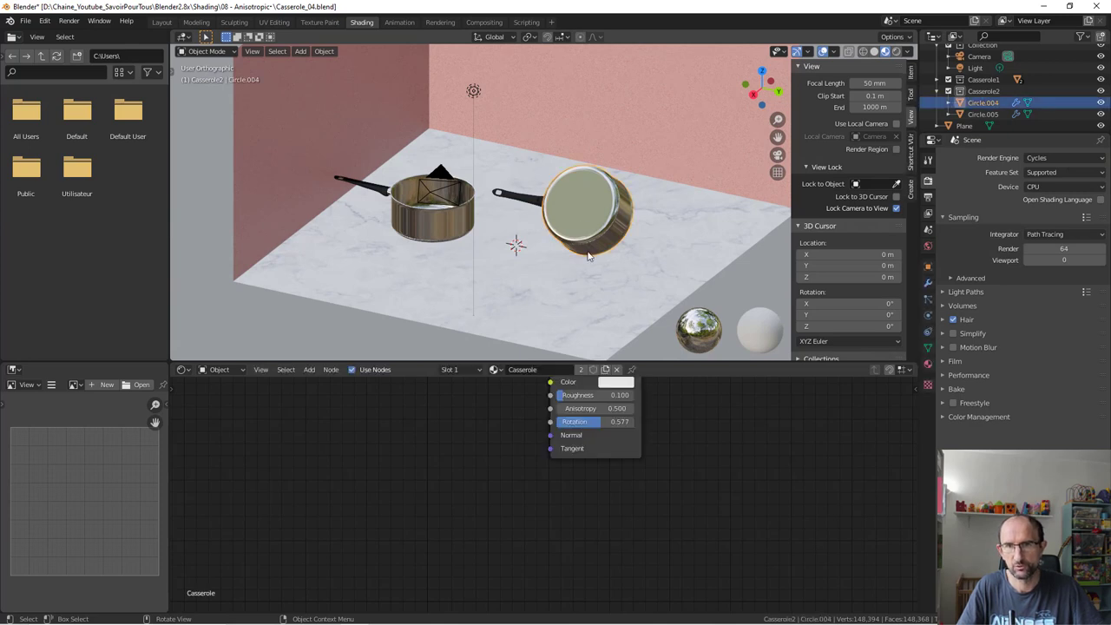
- Frame all material nodes and switch the viewport to rendered Cycles shading
key("Home")
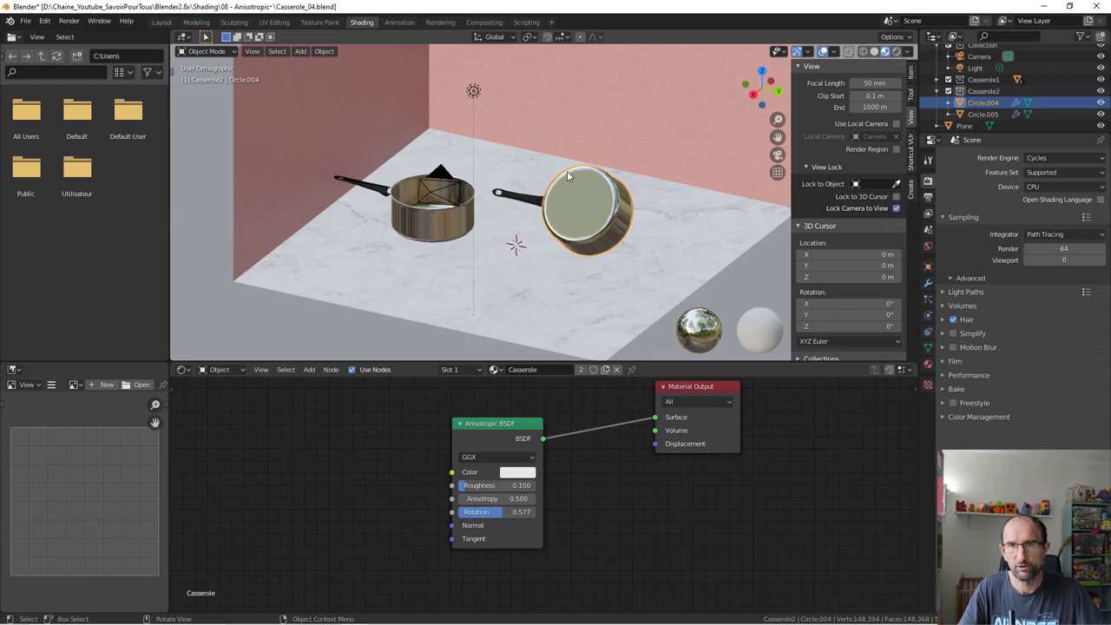
key("z")
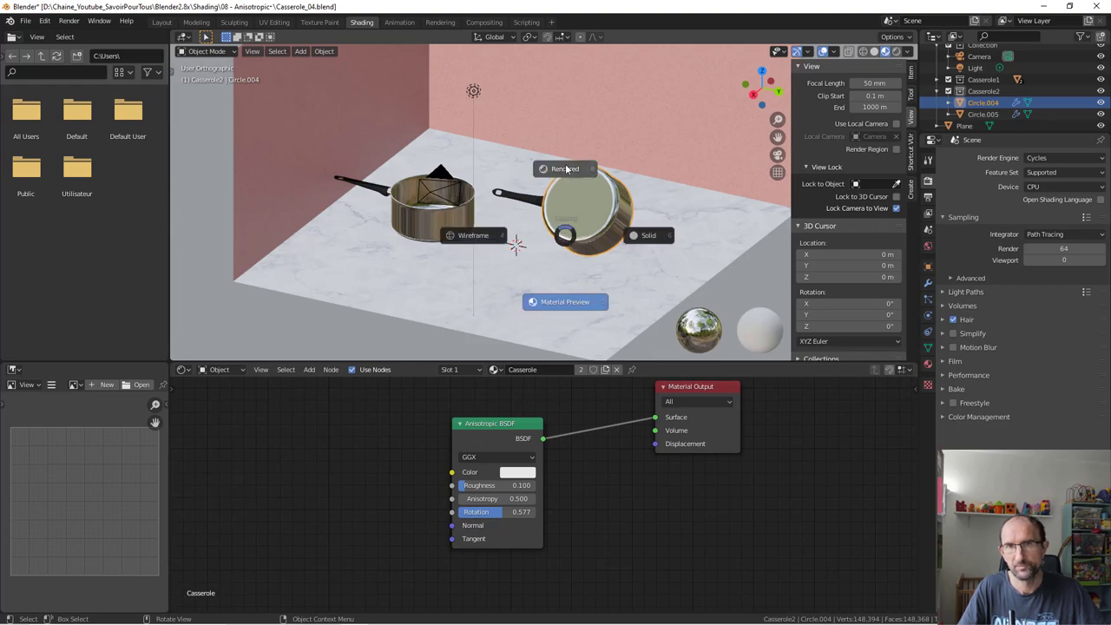
left_click(566, 169)
scroll(613, 215, "up", 3)
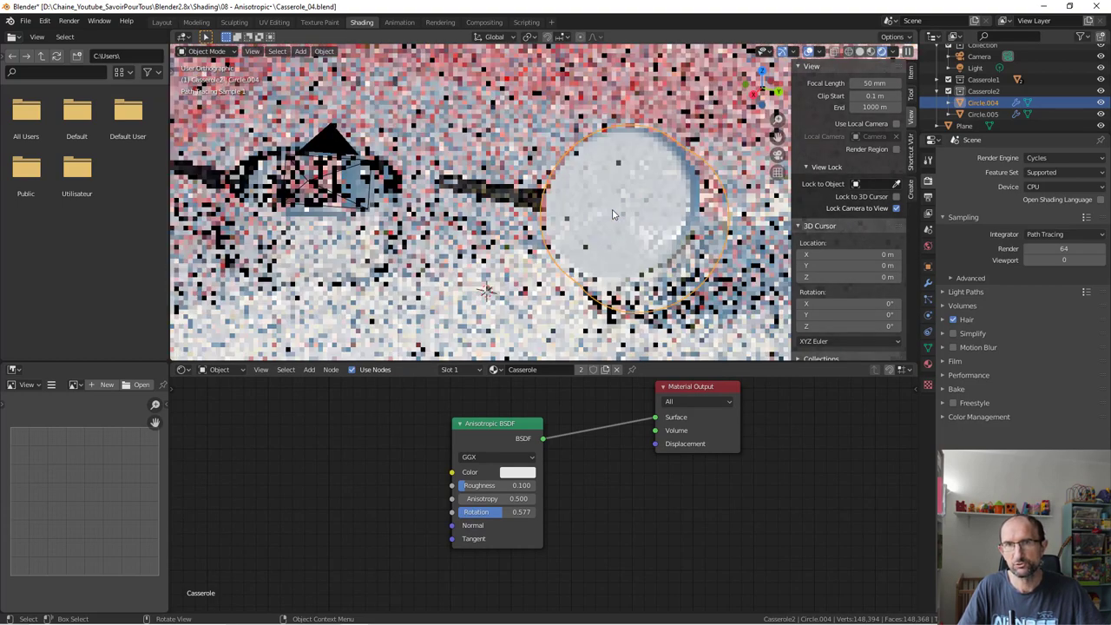
scroll(613, 215, "up", 1)
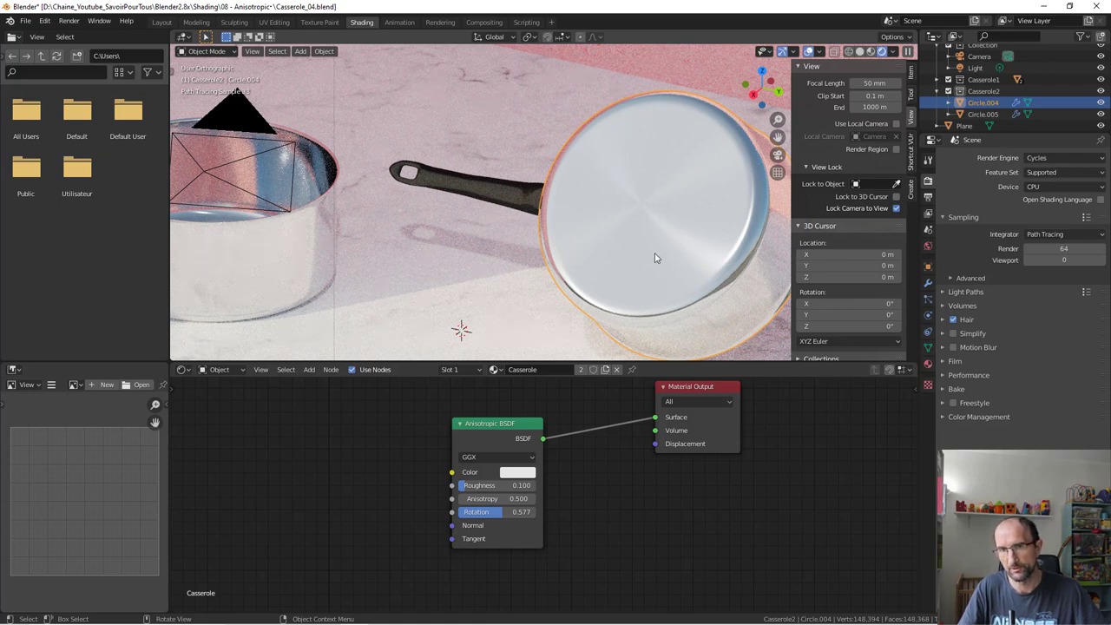
- Move the Anisotropic BSDF node, trial a beige tint and 0.062 roughness, then undo both
left_click_drag(507, 426, 543, 408)
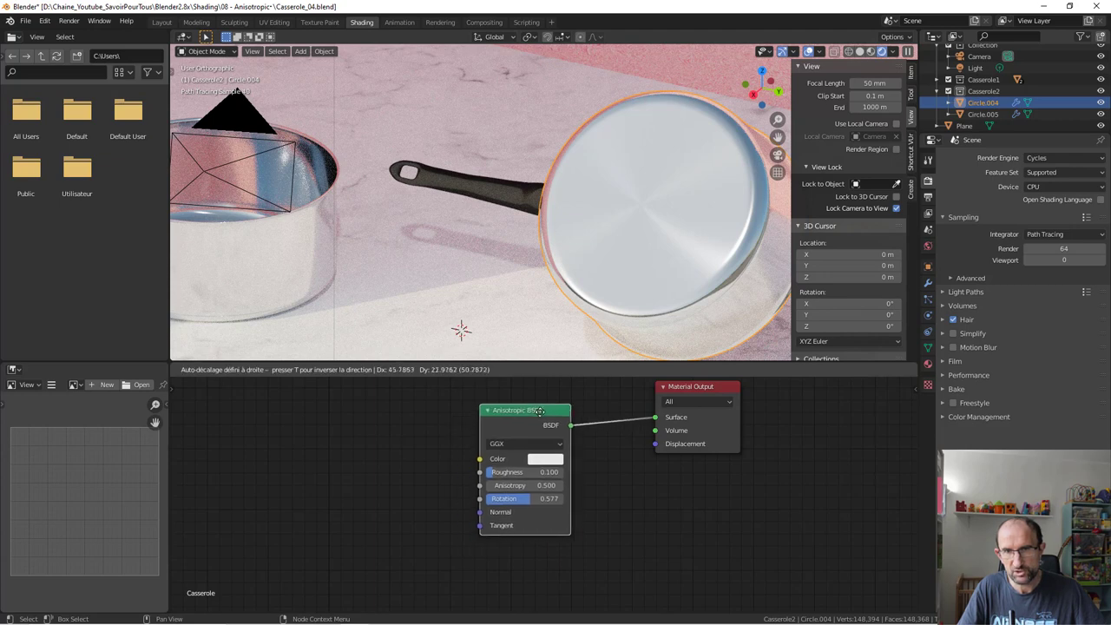
left_click(537, 440)
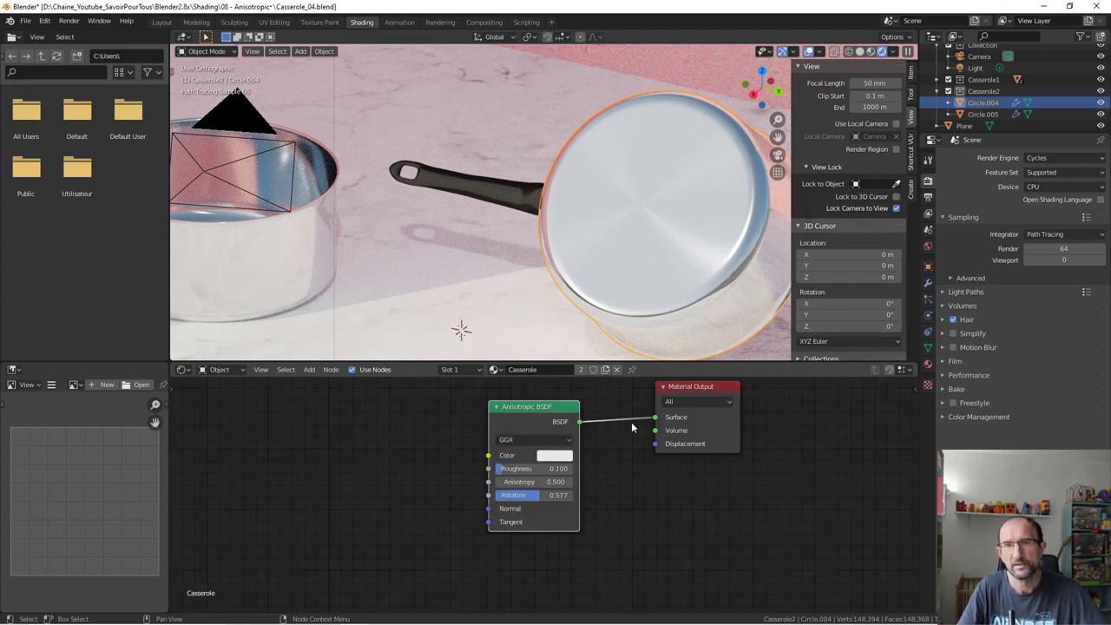
left_click(565, 458)
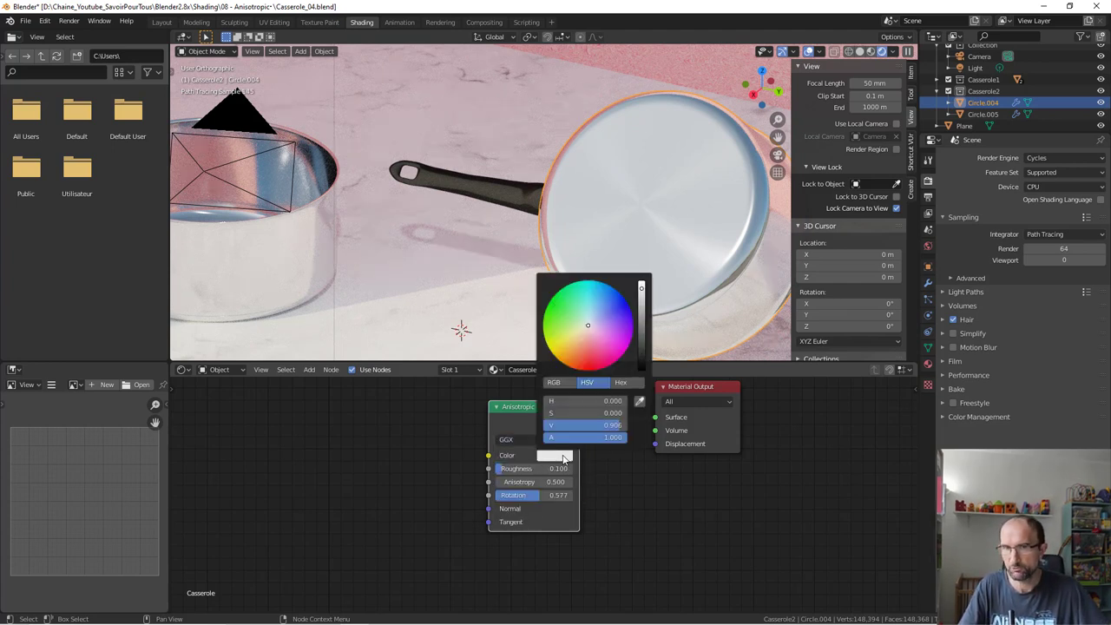
left_click(584, 328)
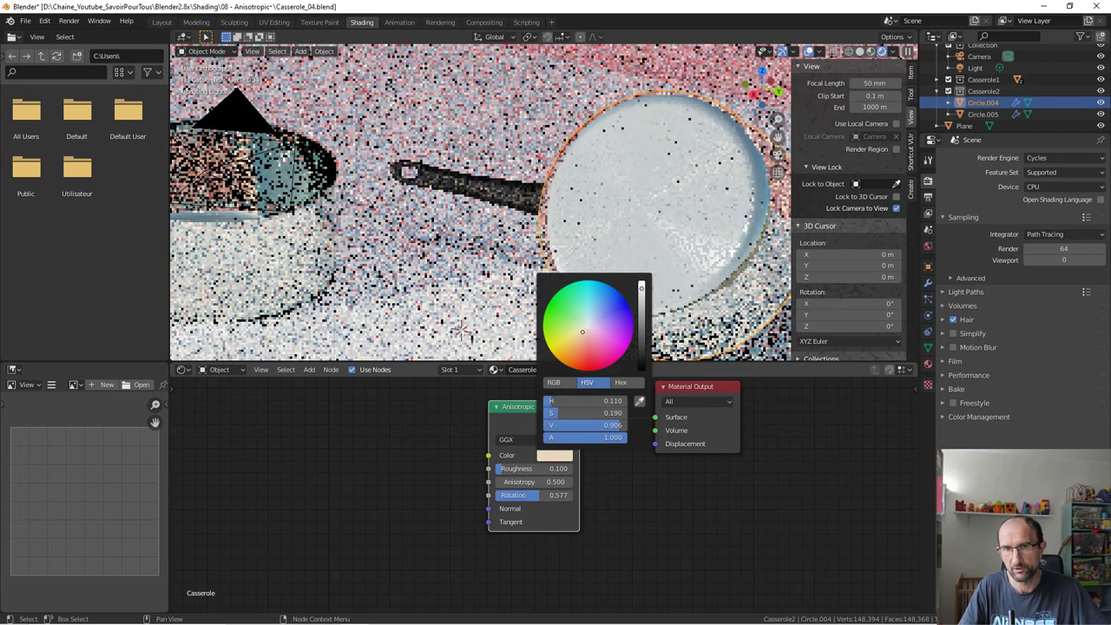
left_click_drag(582, 331, 583, 335)
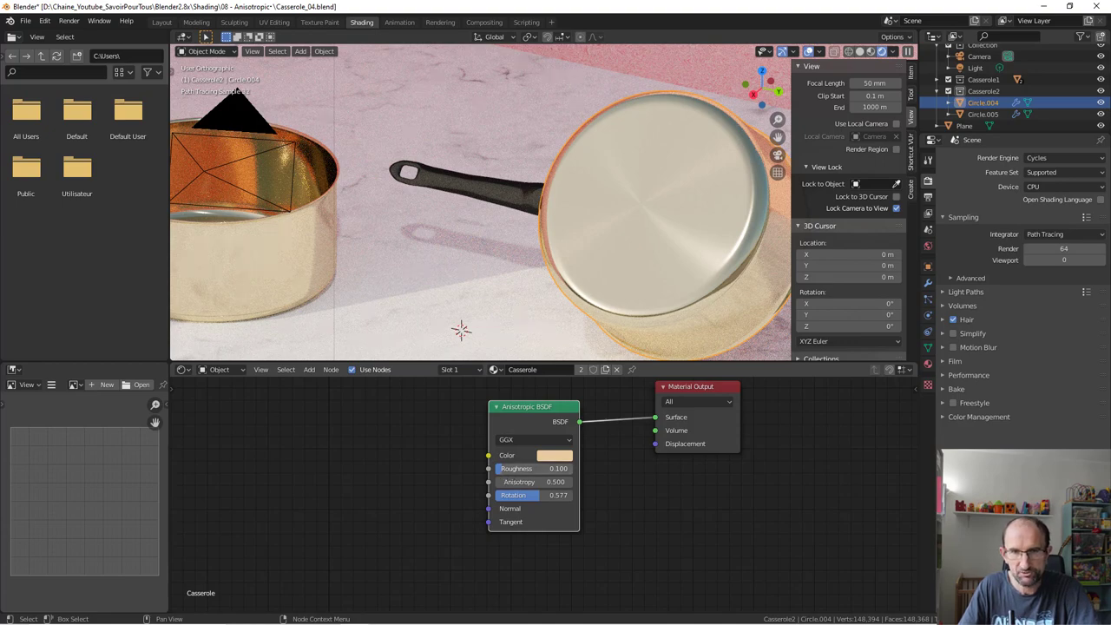
left_click_drag(533, 467, 521, 467)
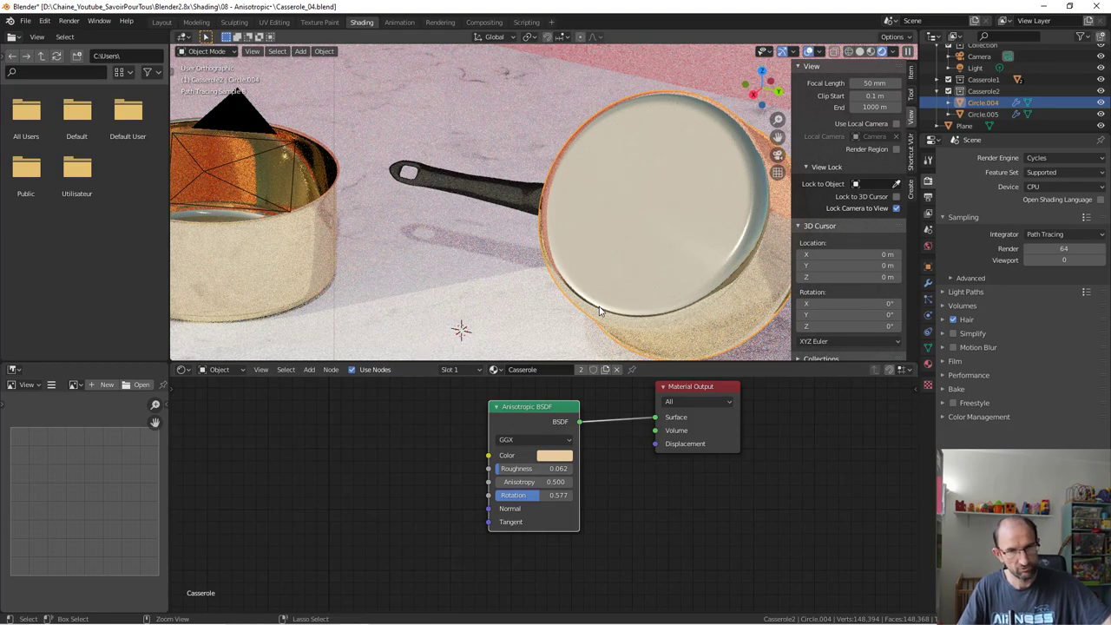
key("ctrl+z")
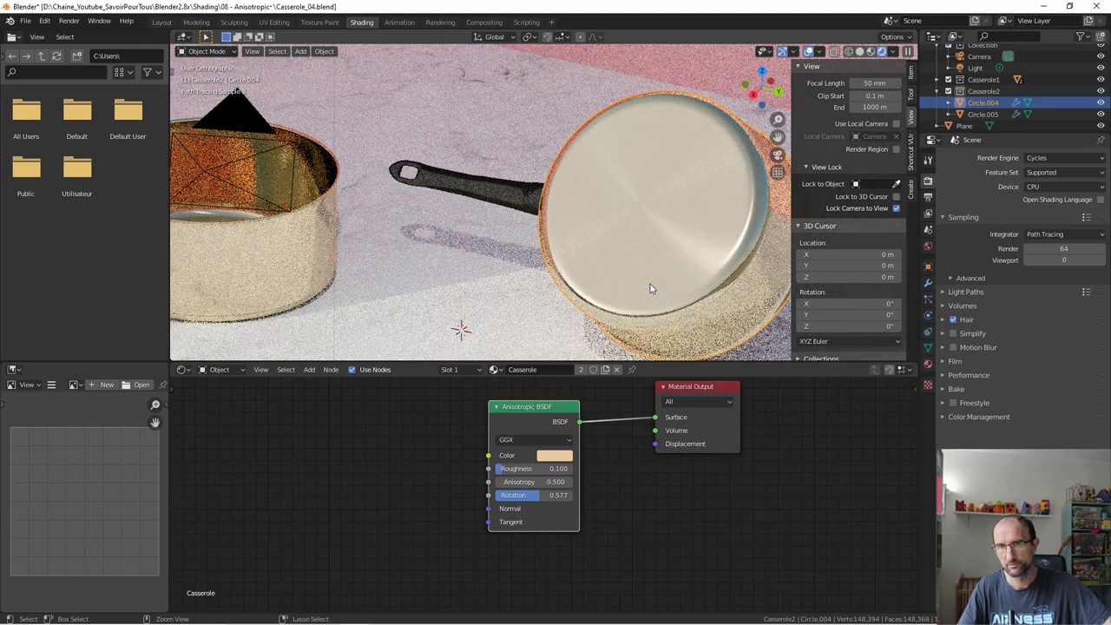
key("ctrl+z")
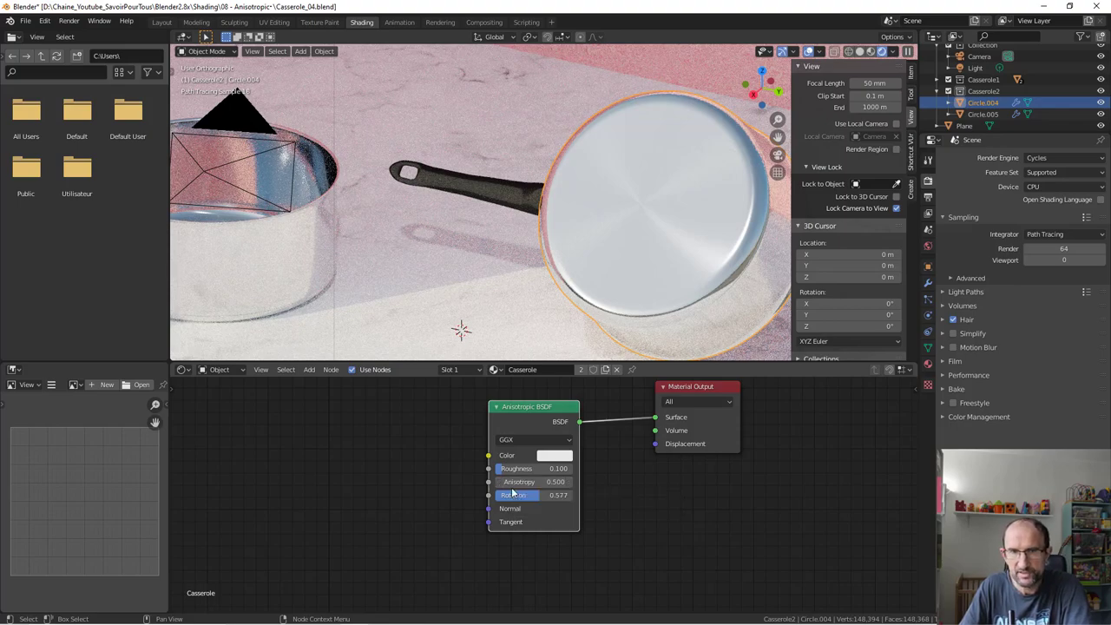
- Step Anisotropy down, then back up to 0.600, and orbit and pan toward the lid
left_click(500, 482)
left_click(500, 482)
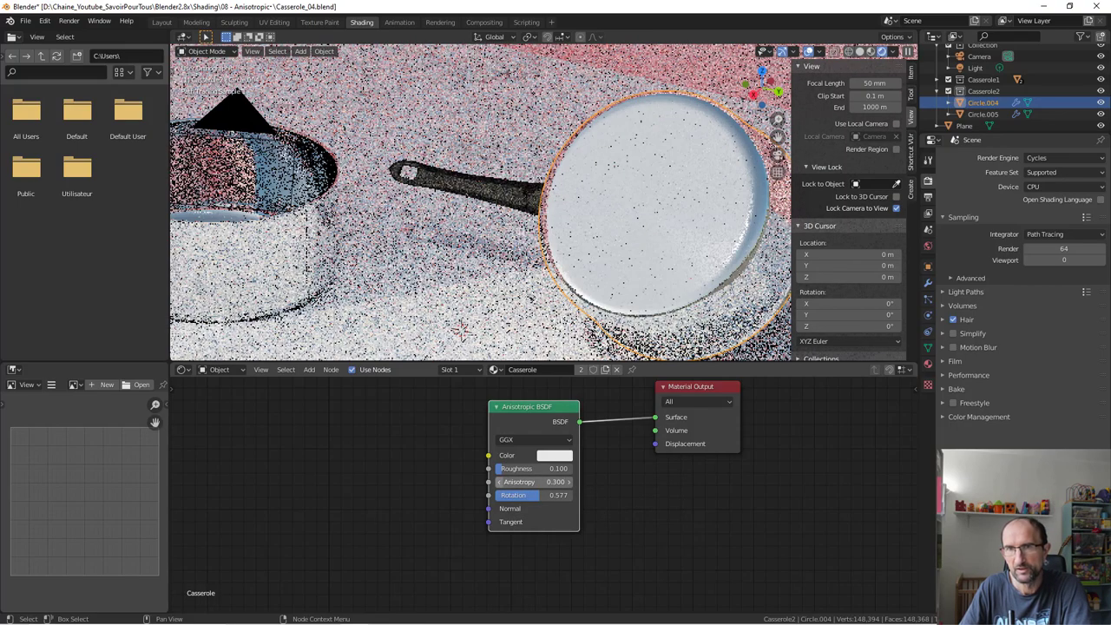
left_click(570, 482)
left_click(571, 482)
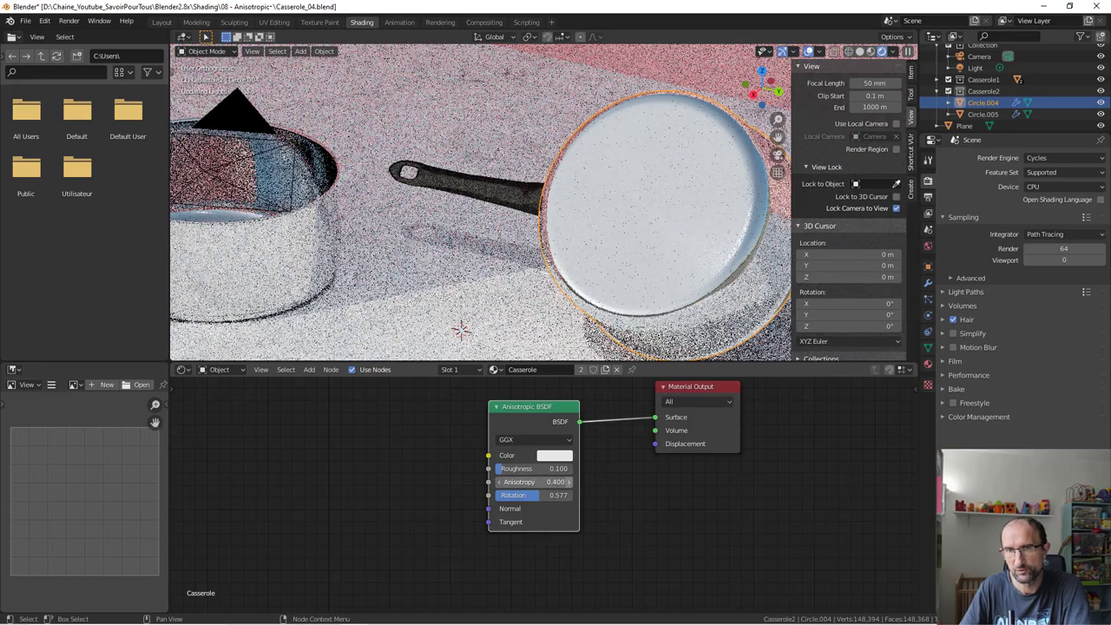
left_click(571, 482)
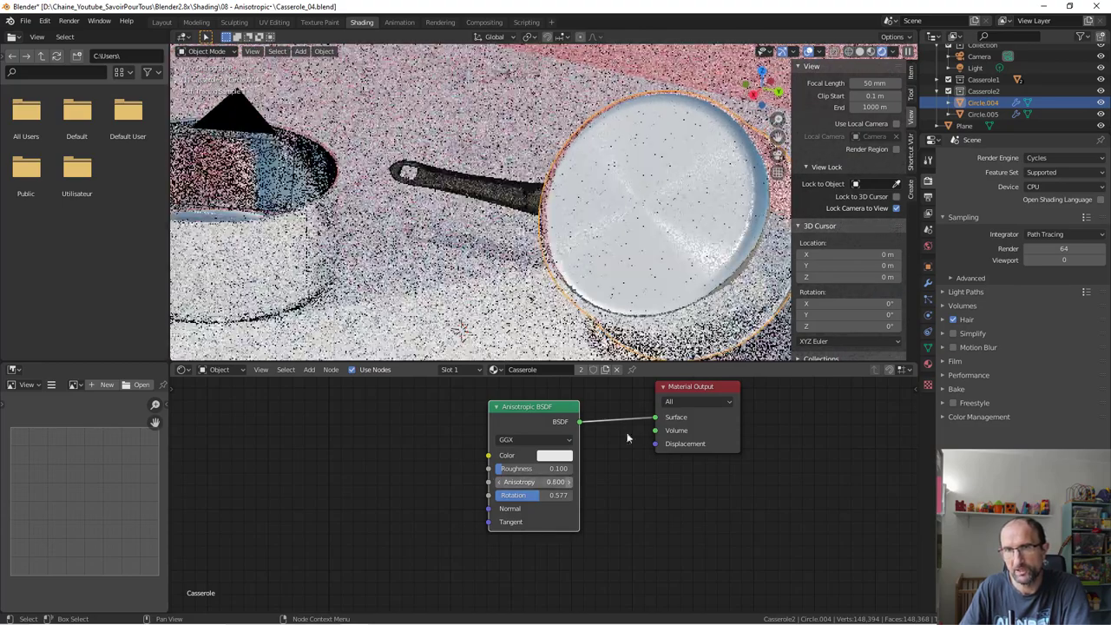
mouse_move(672, 257)
middle_mouse_down()
mouse_move(616, 244)
mouse_move(610, 277)
mouse_move(710, 138)
middle_mouse_up()
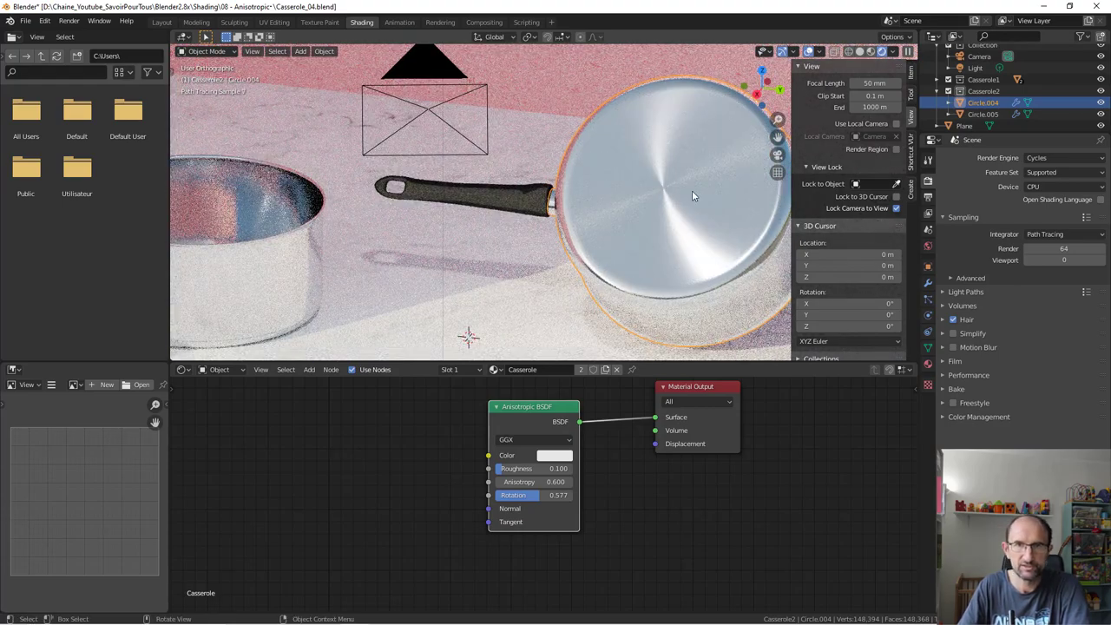
middle_click_drag(690, 195, 553, 207, "shift")
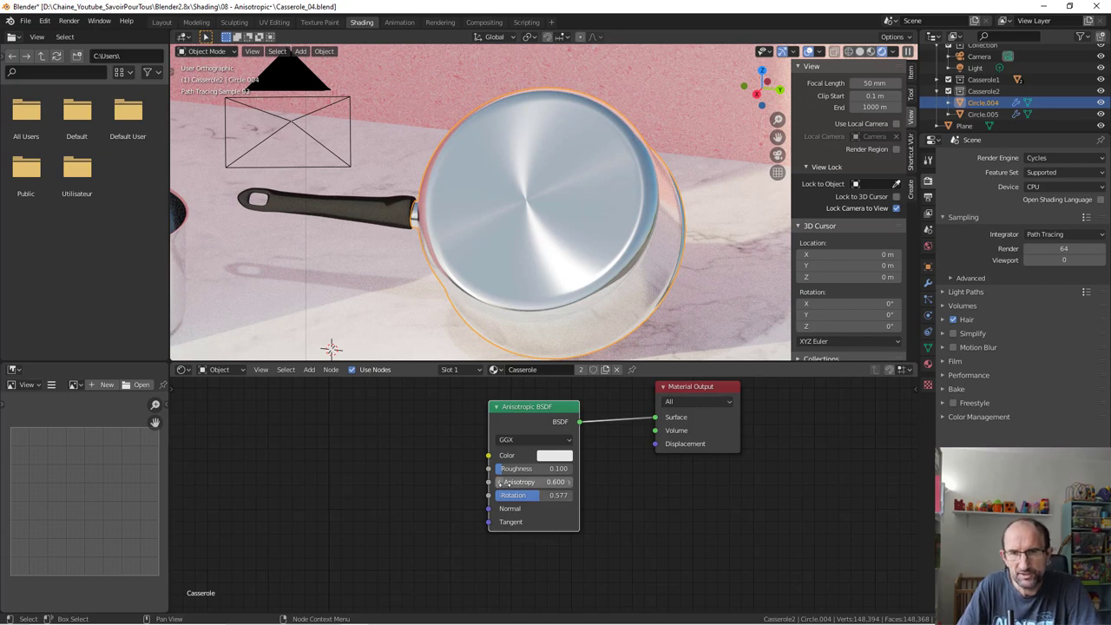
- Adjust the Anisotropic BSDF Rotation from 0.577, settling at 0.669
left_click_drag(526, 494, 565, 495)
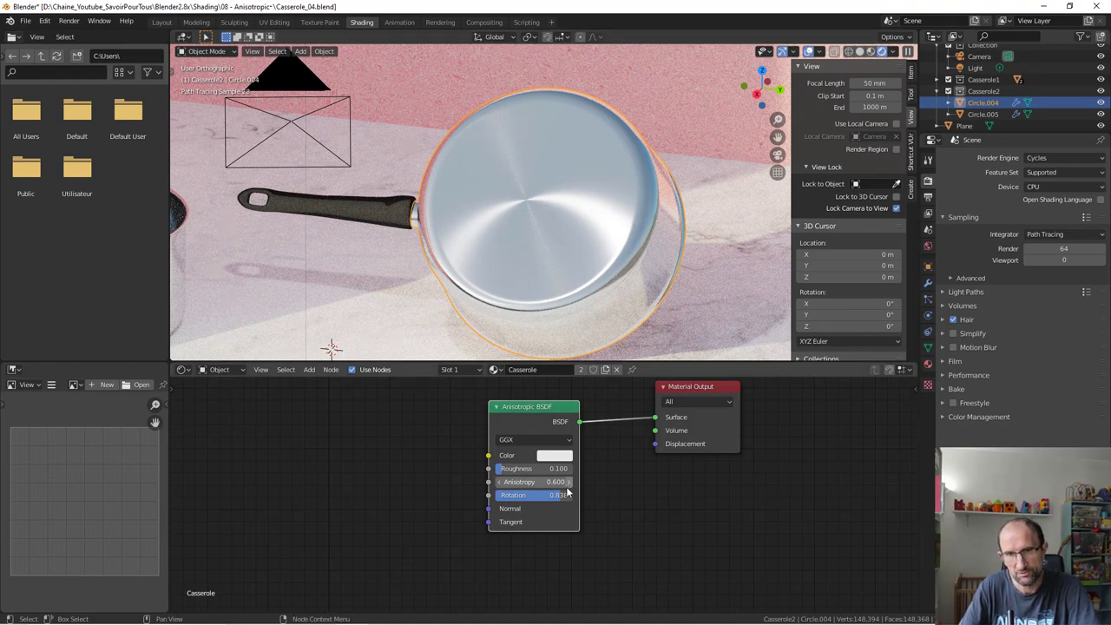
left_click_drag(566, 496, 530, 496)
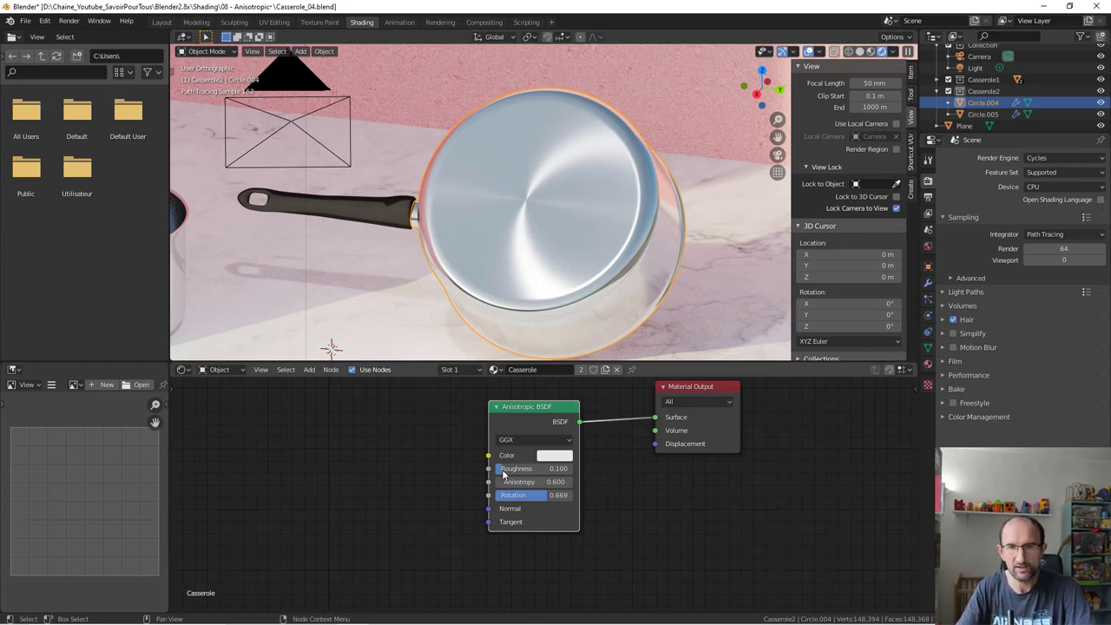
- Add a Tangent node via search 'tan' and link it to the Anisotropic BSDF's Tangent input
key("shift+a")
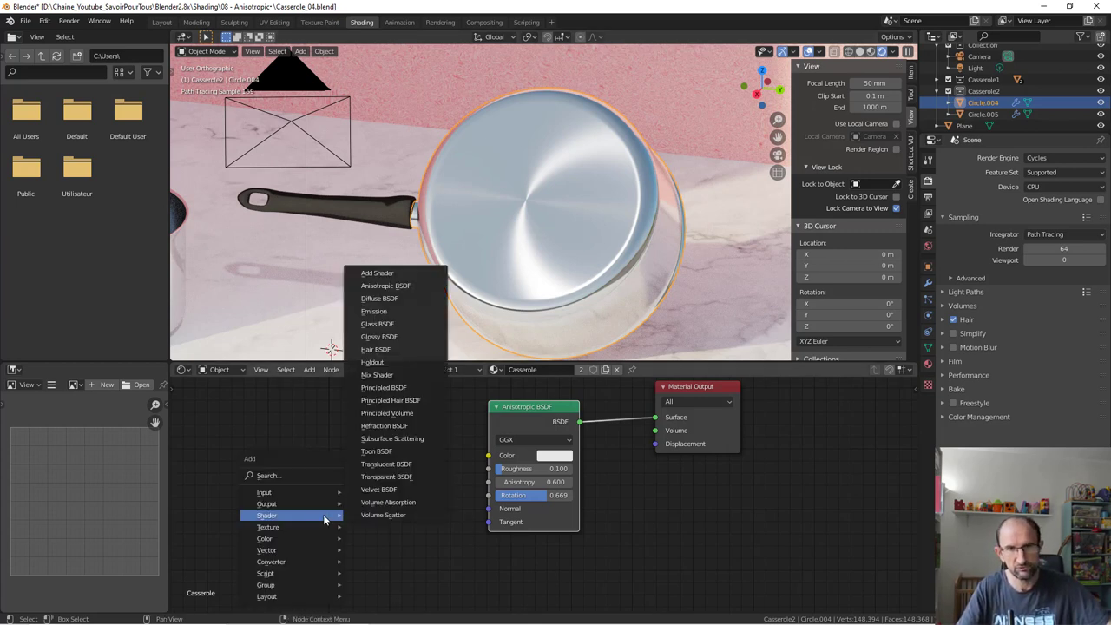
mouse_move(287, 492)
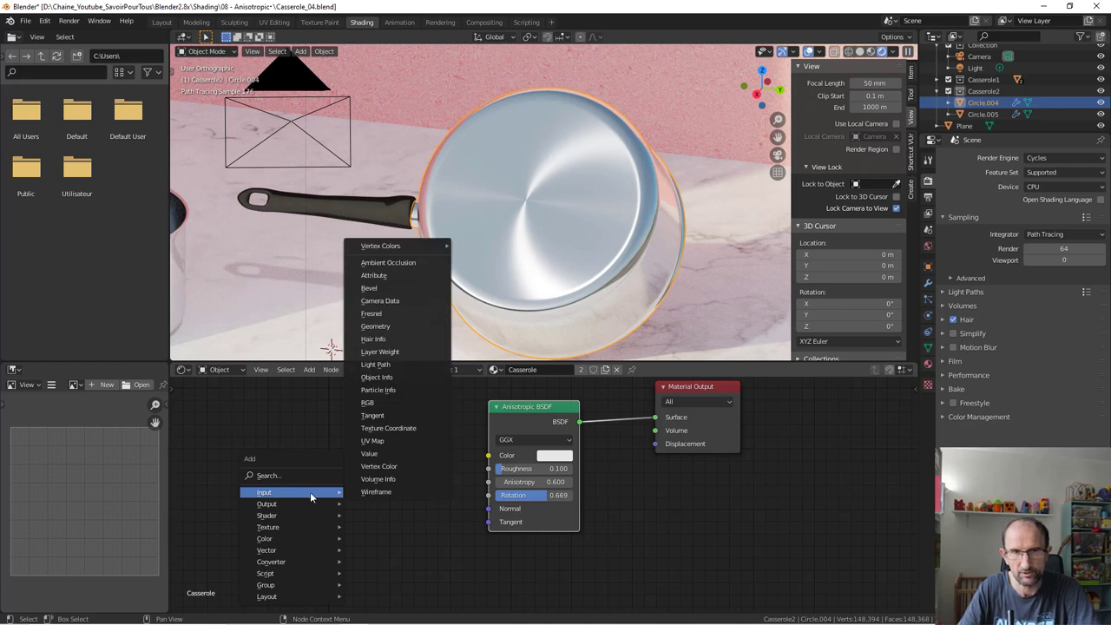
left_click(295, 475)
type("ta")
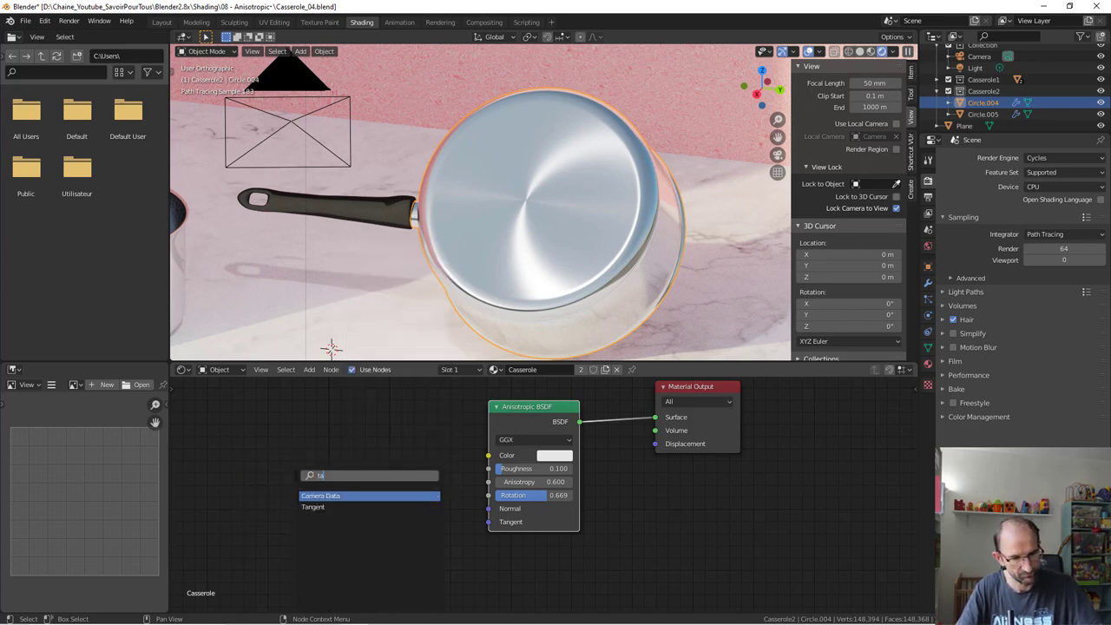
type("ngent")
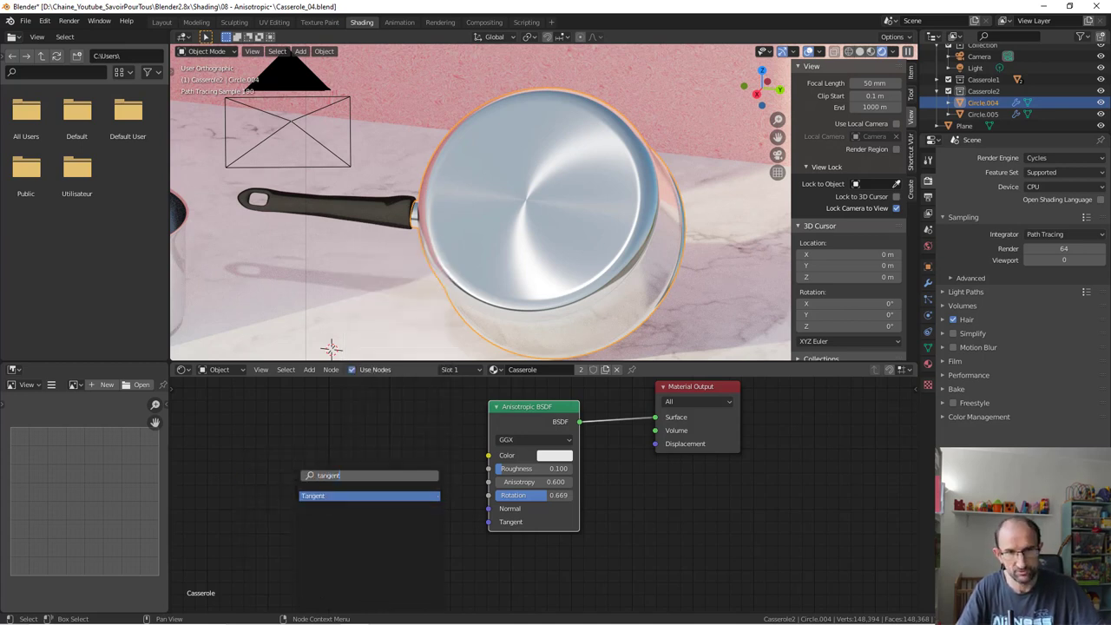
key("Return")
left_click(282, 438)
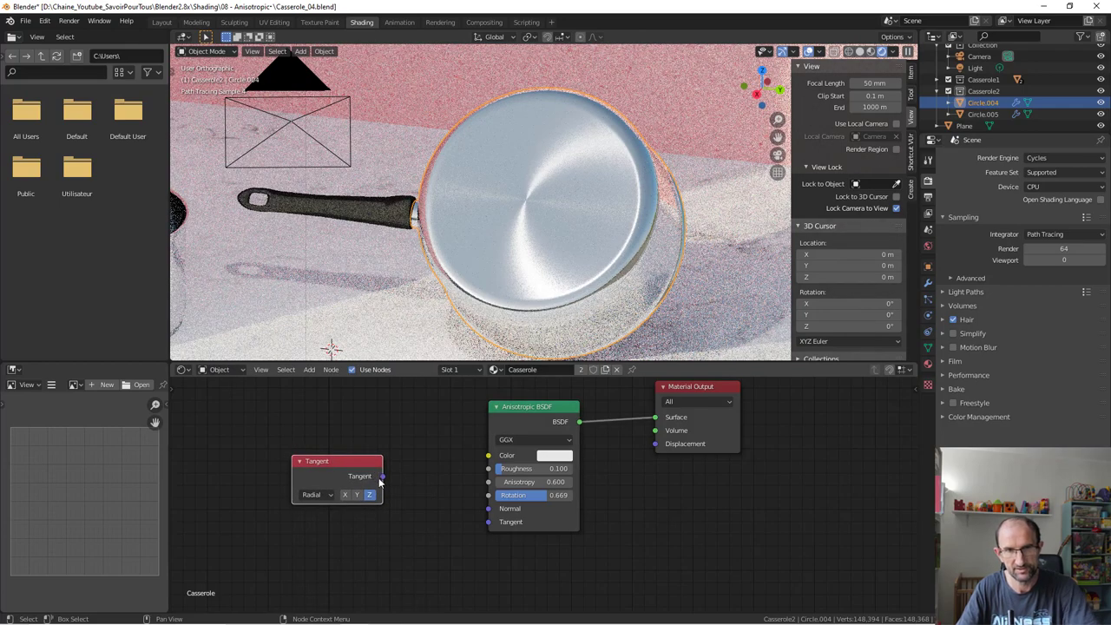
left_click_drag(382, 477, 488, 522)
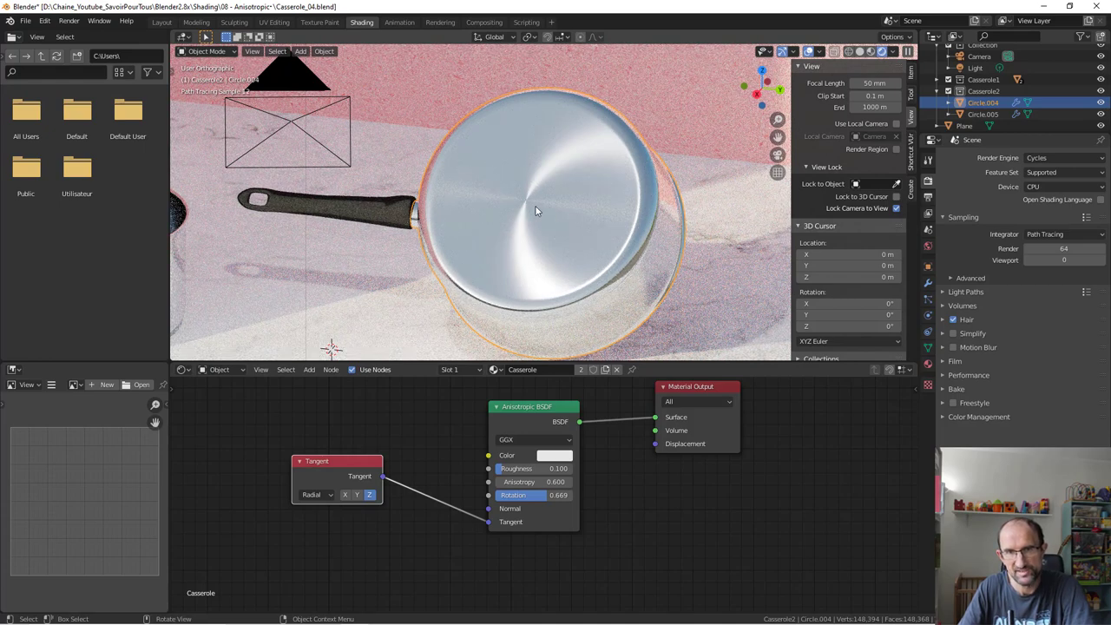
- Set the Tangent node's radial axis from Z to X
left_click(356, 495)
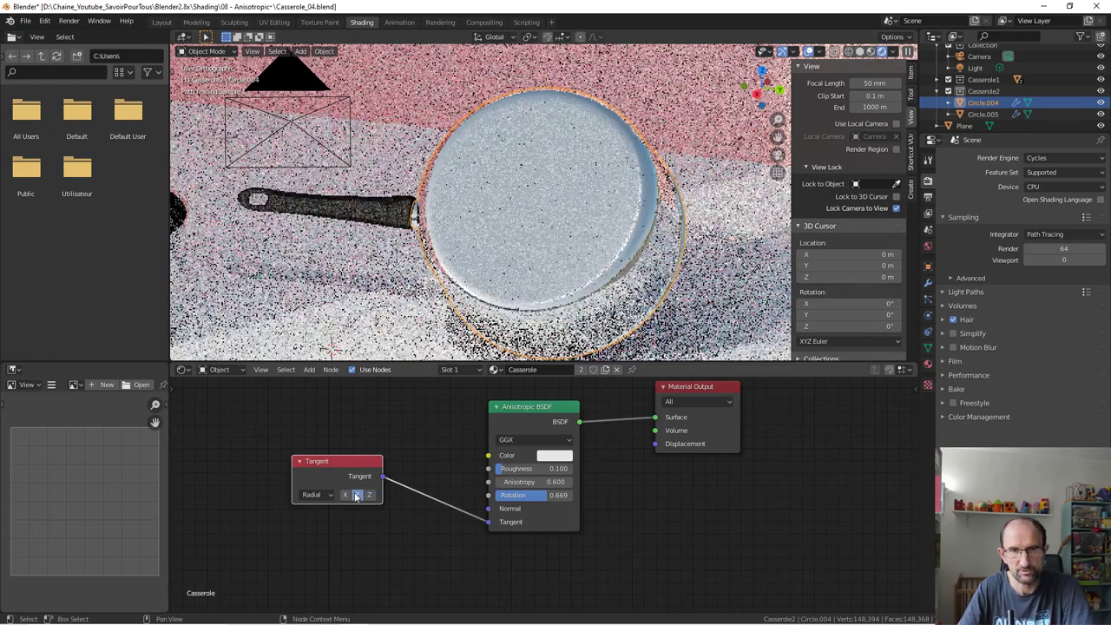
left_click(344, 495)
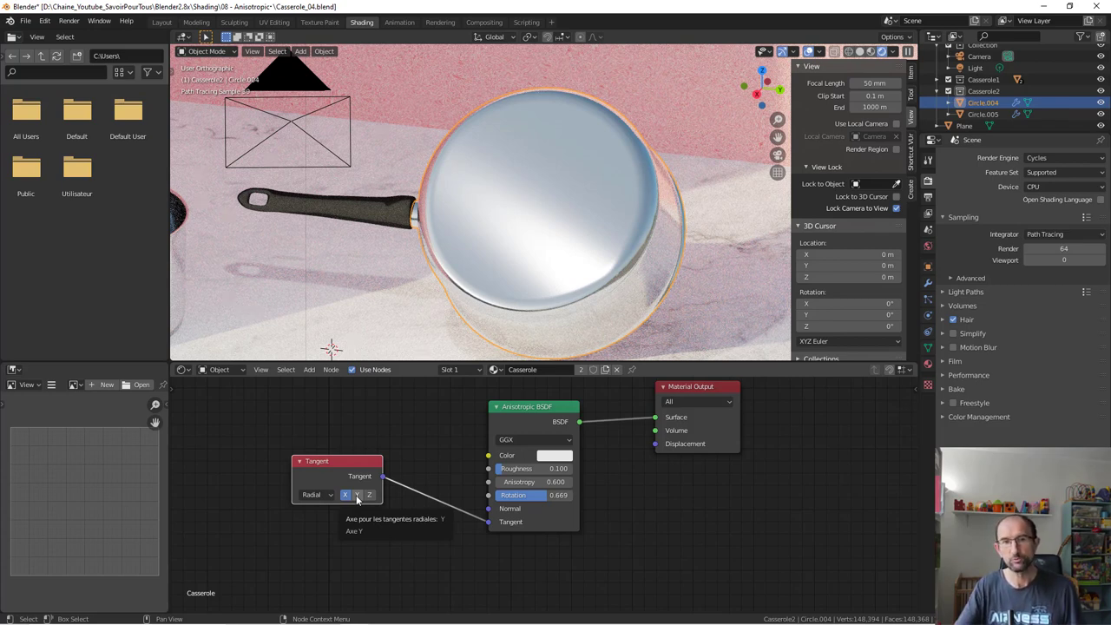
left_click(327, 495)
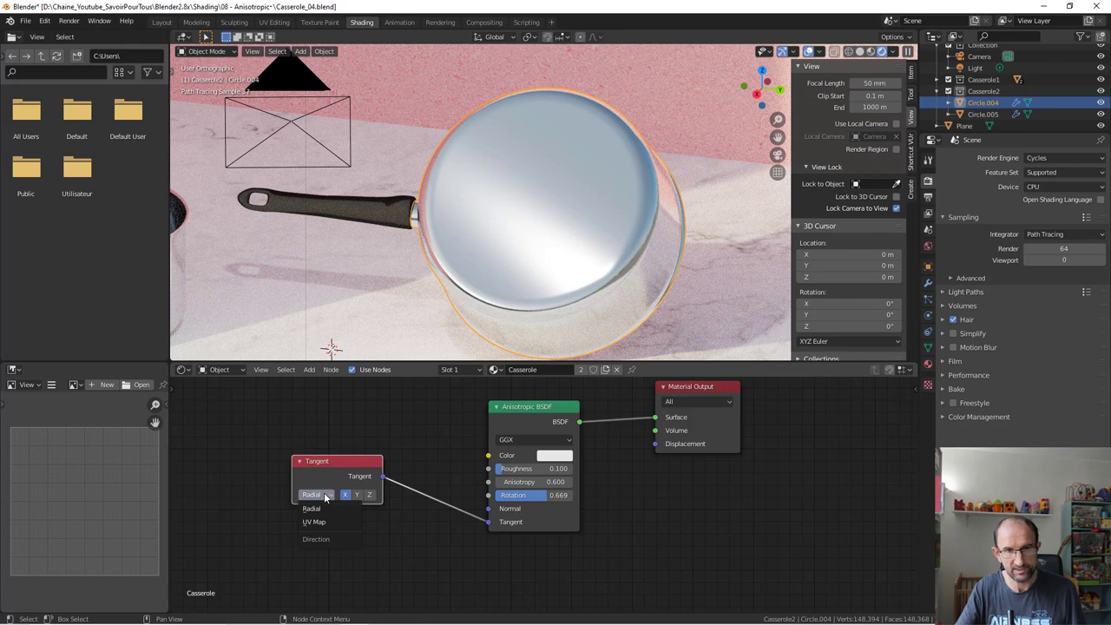